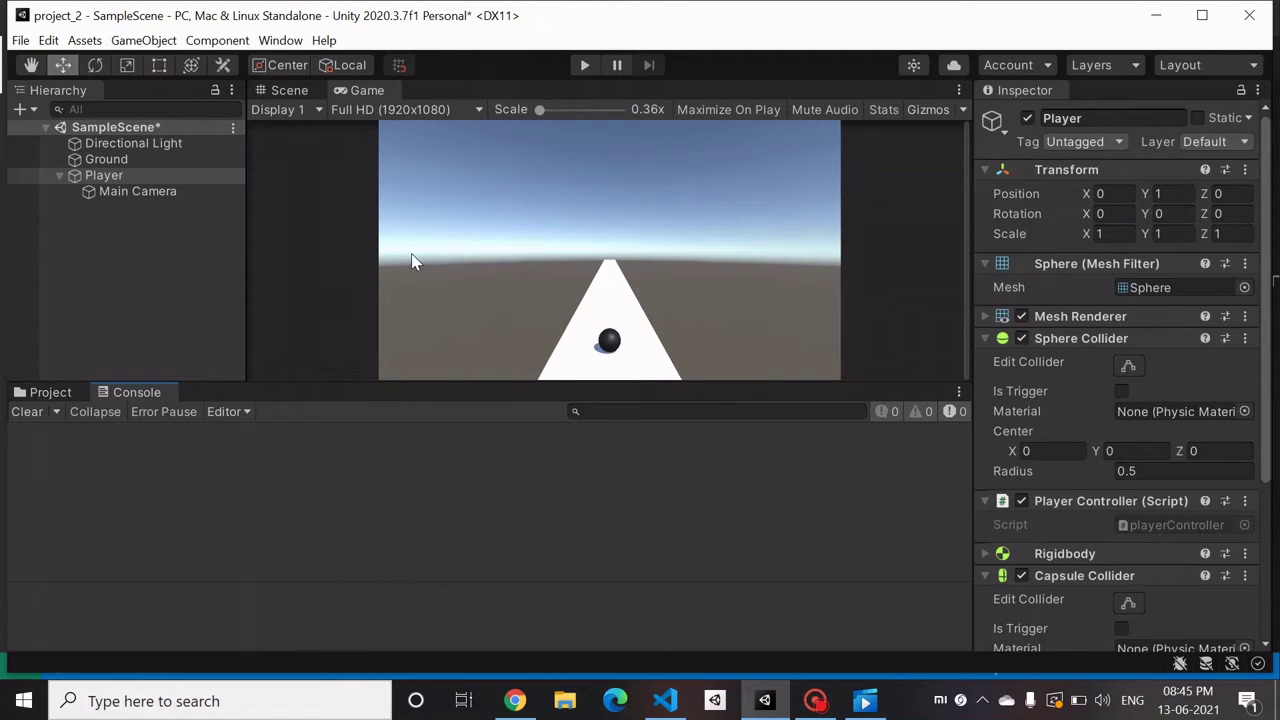
right_click(111, 256)
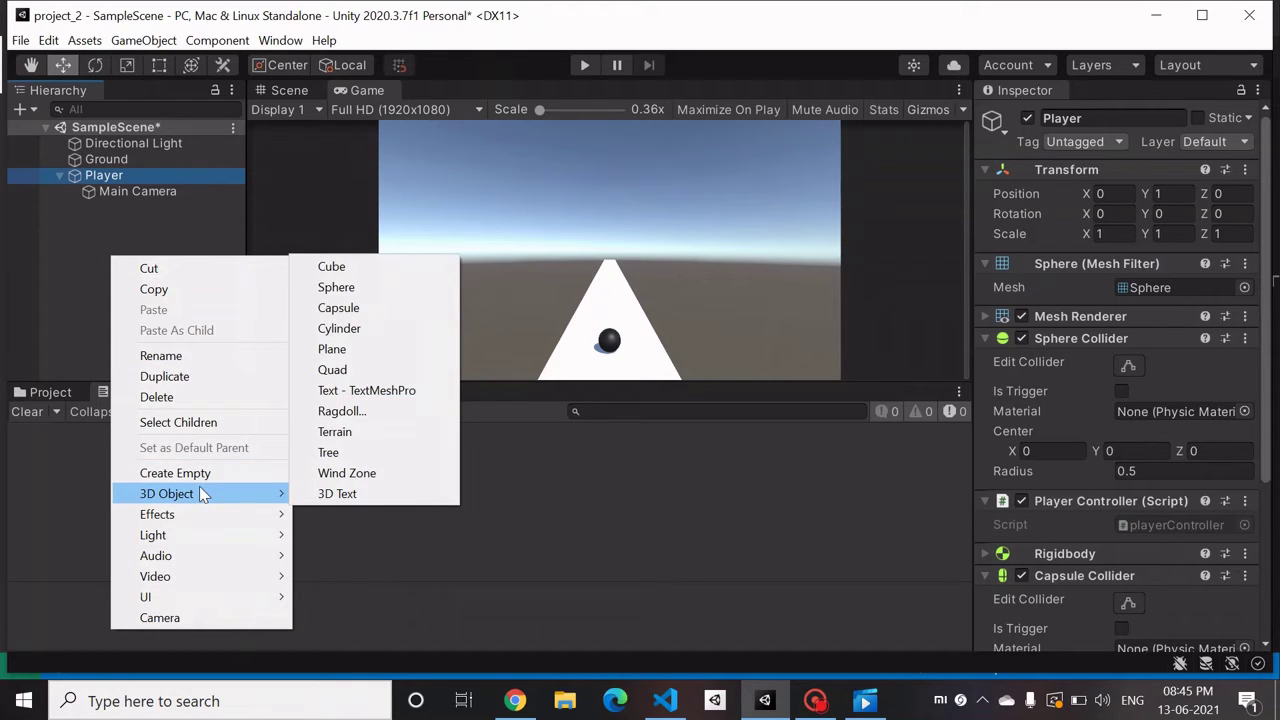
mouse_move(205, 494)
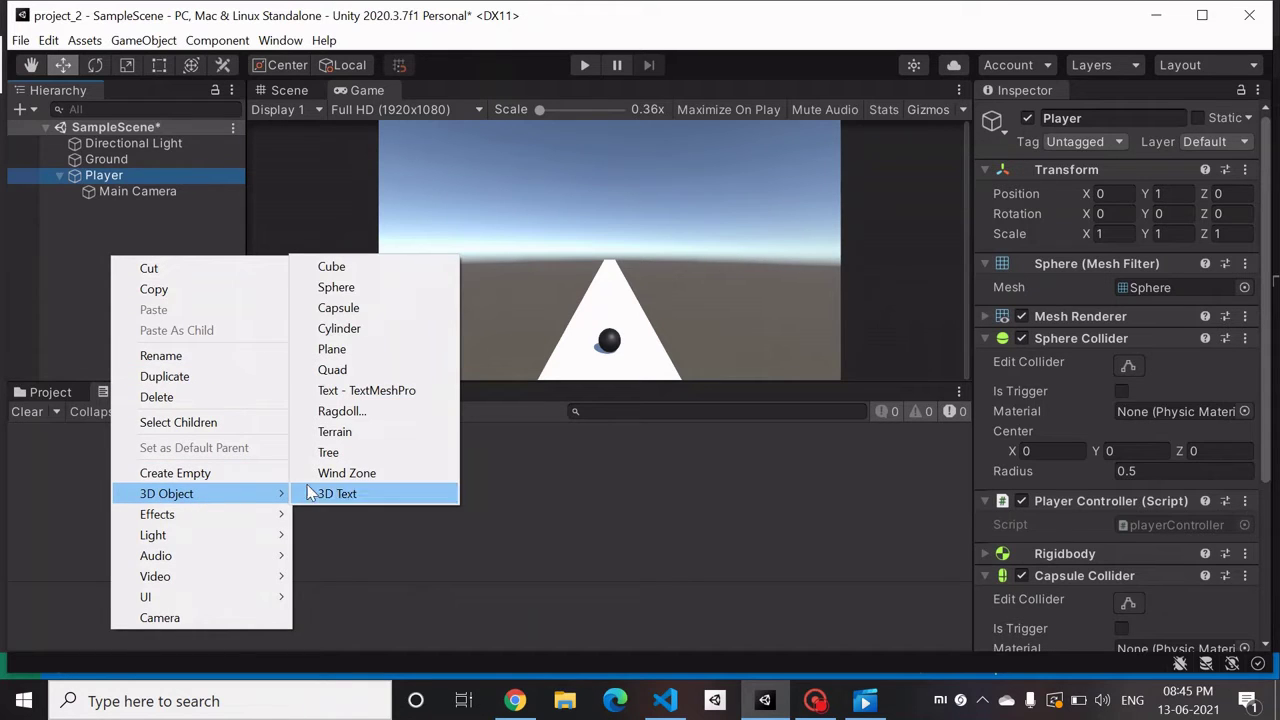
left_click(395, 328)
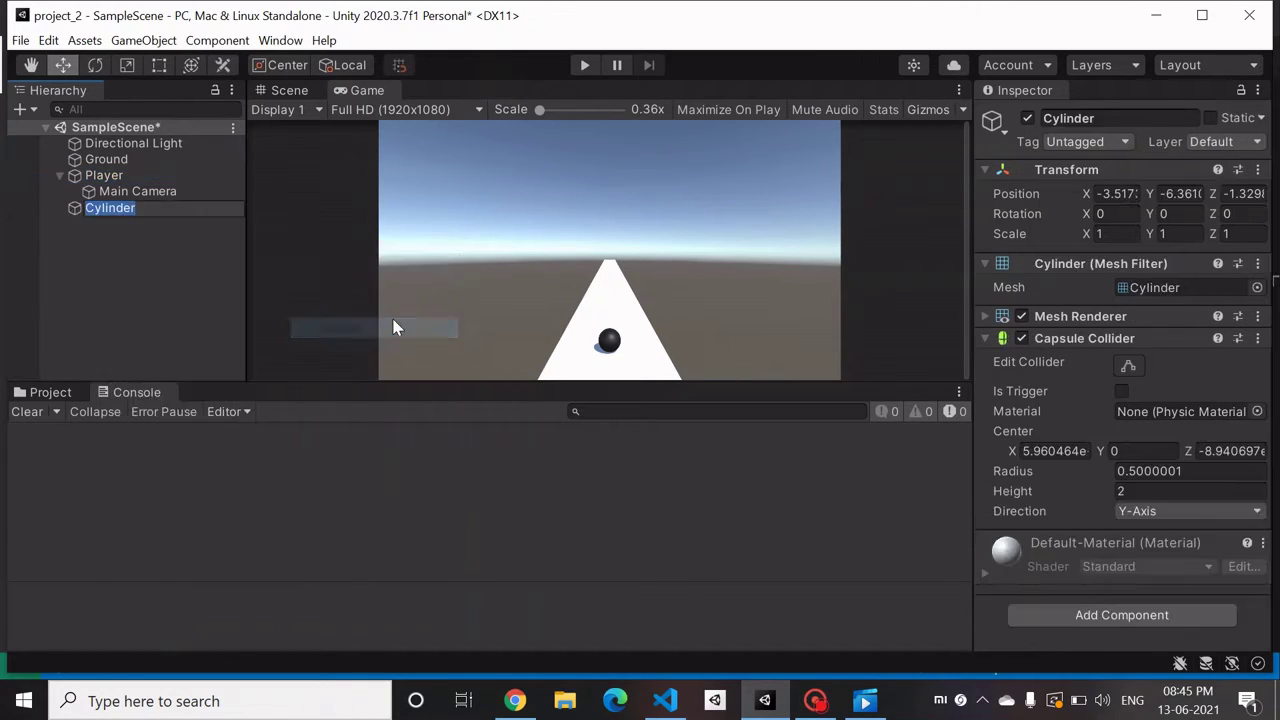
key("Return")
left_click(168, 229)
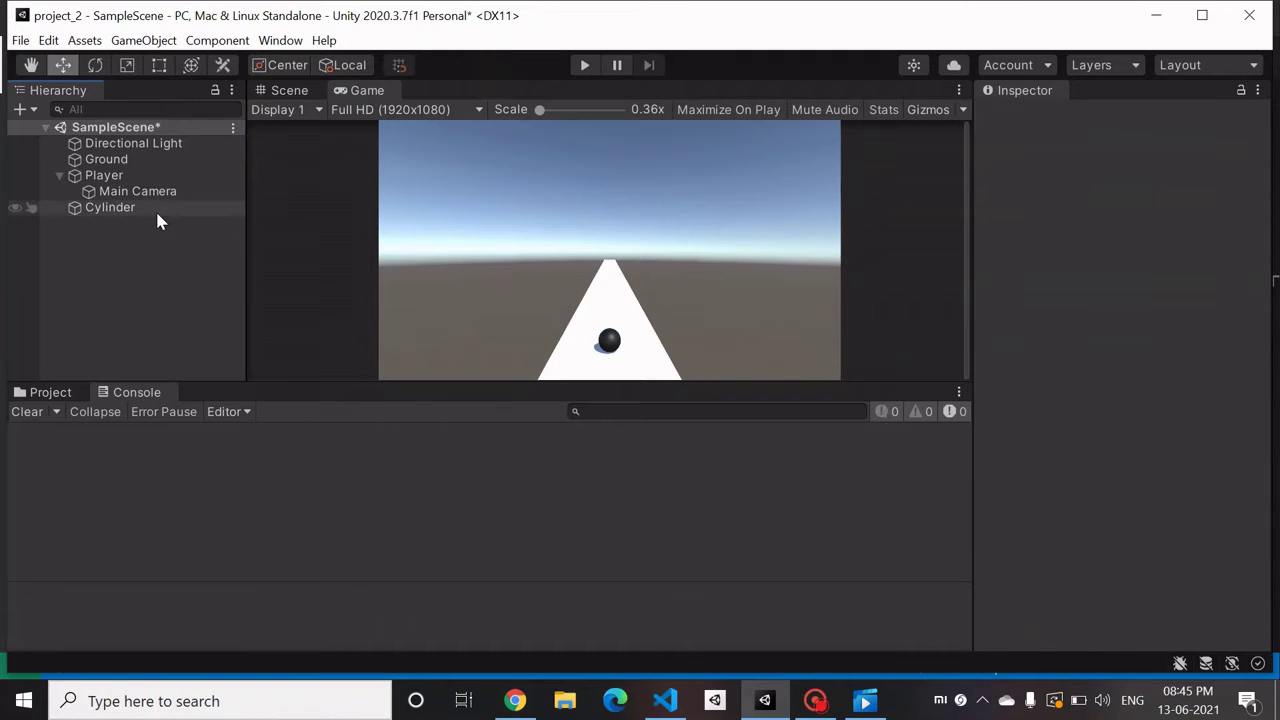
right_click(156, 210)
left_click(205, 352)
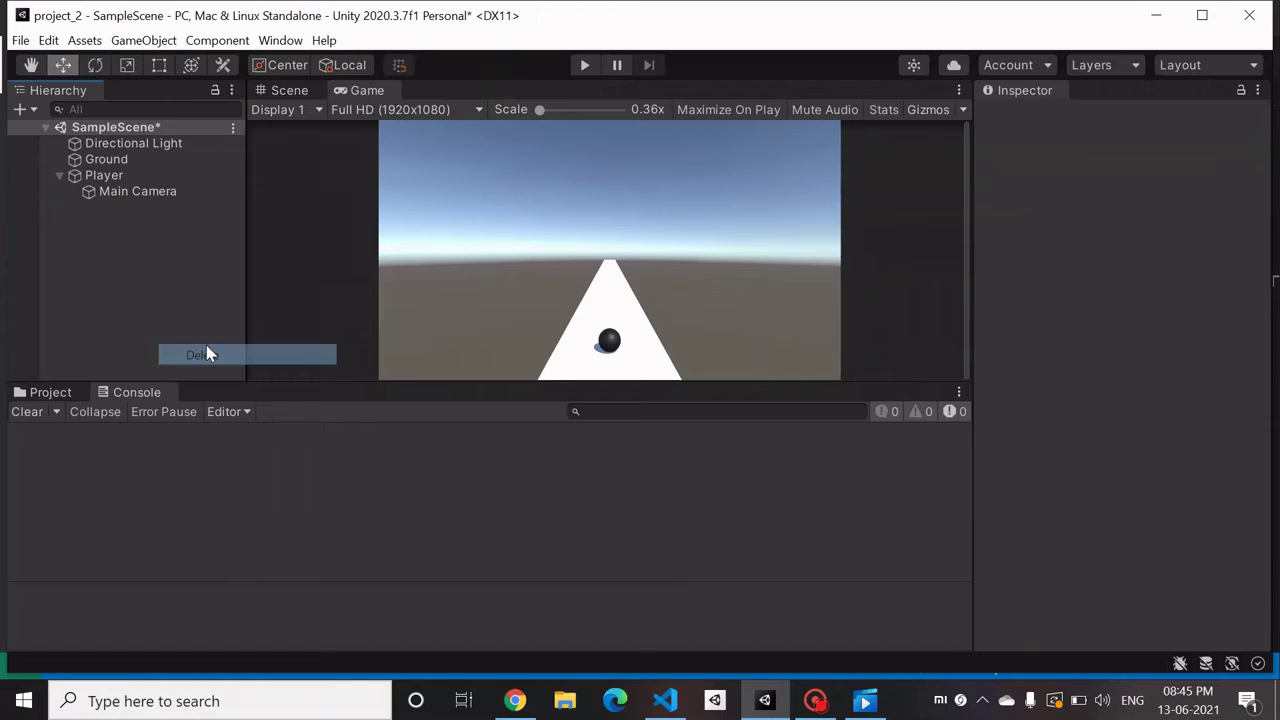
Step: Add a 3D cube to the scene at the root level, keeping the name Cube
right_click(165, 266)
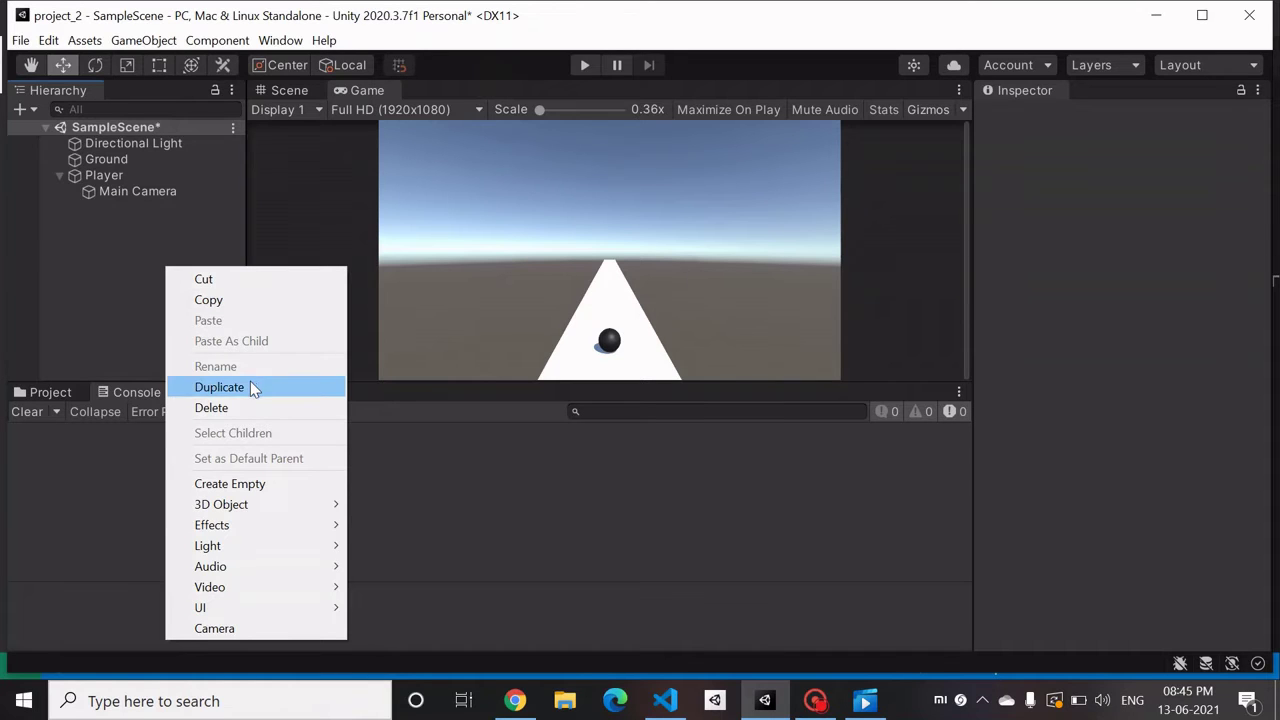
mouse_move(252, 510)
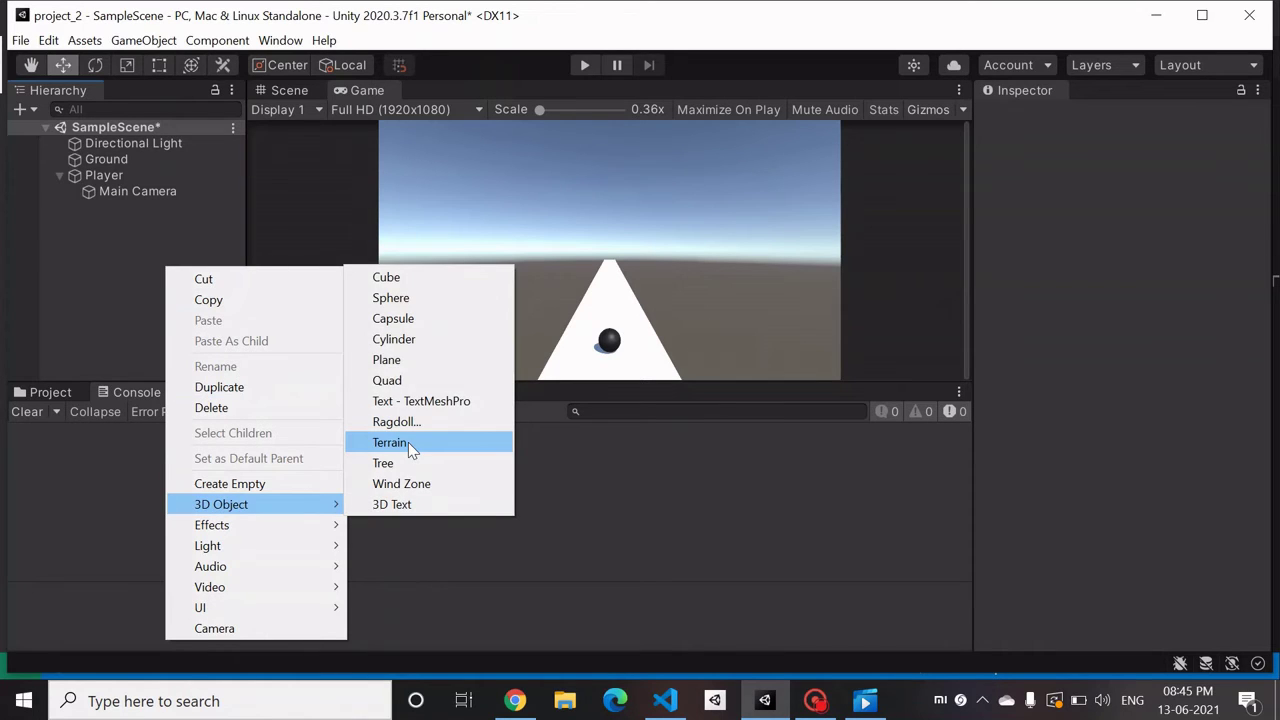
left_click(432, 279)
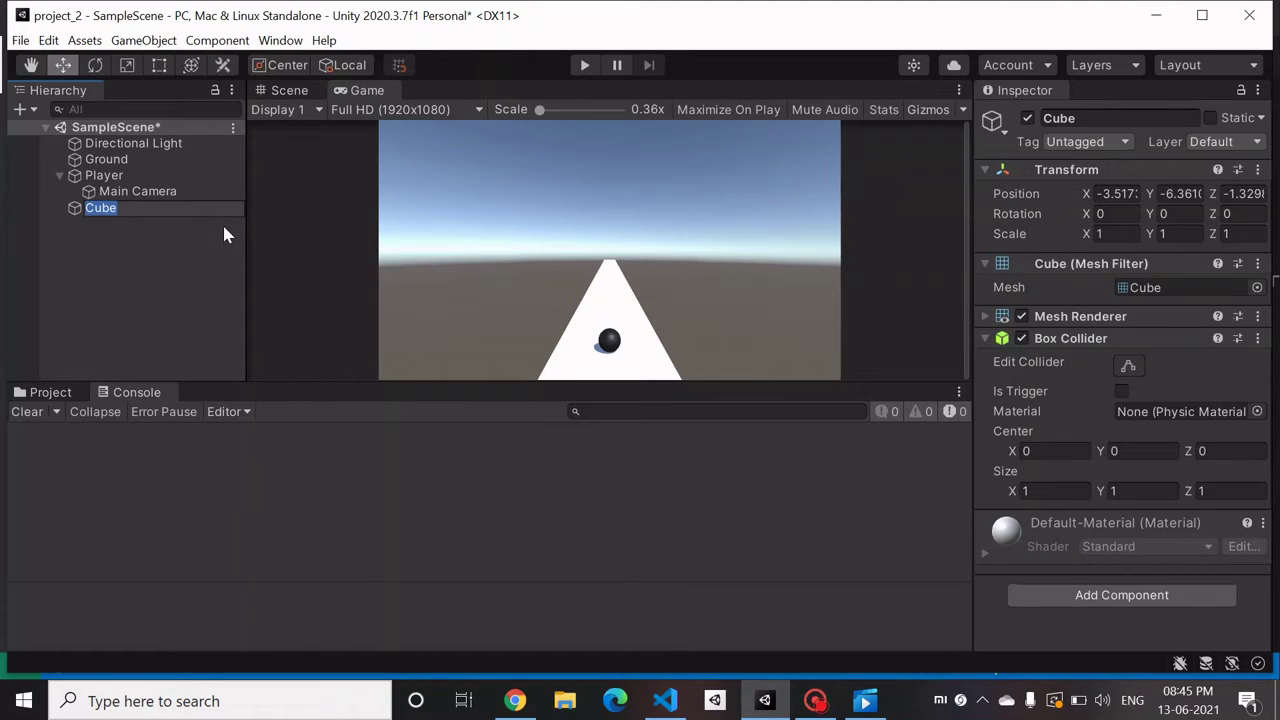
key("Return")
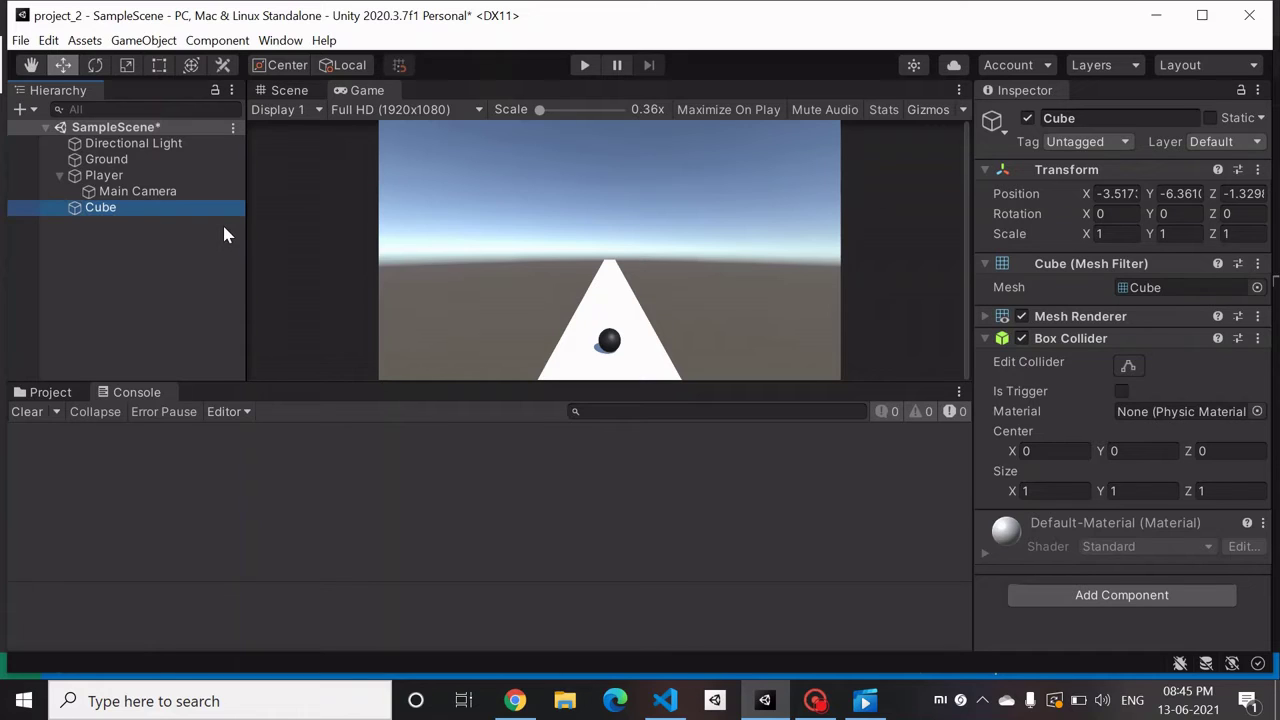
Step: Set the cube's position to X 0, Y 1, Z 5
left_click(1100, 193)
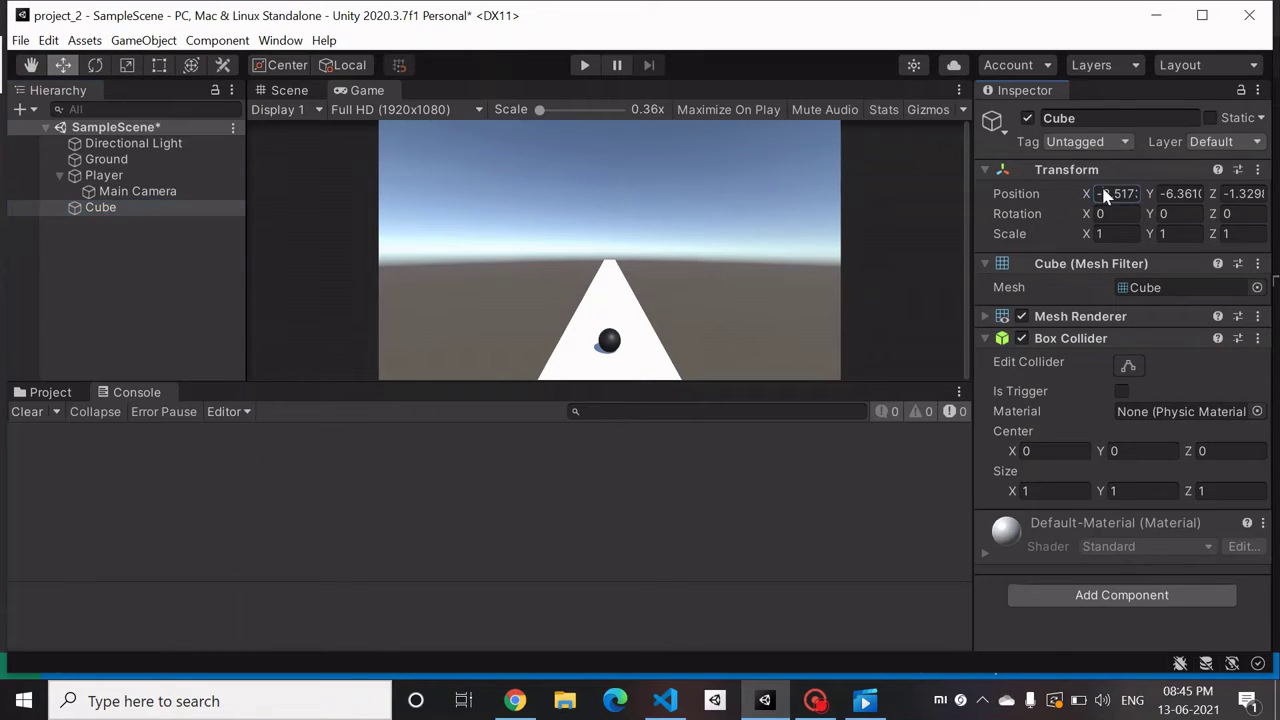
type("0")
key("Tab")
type("0")
key("Tab")
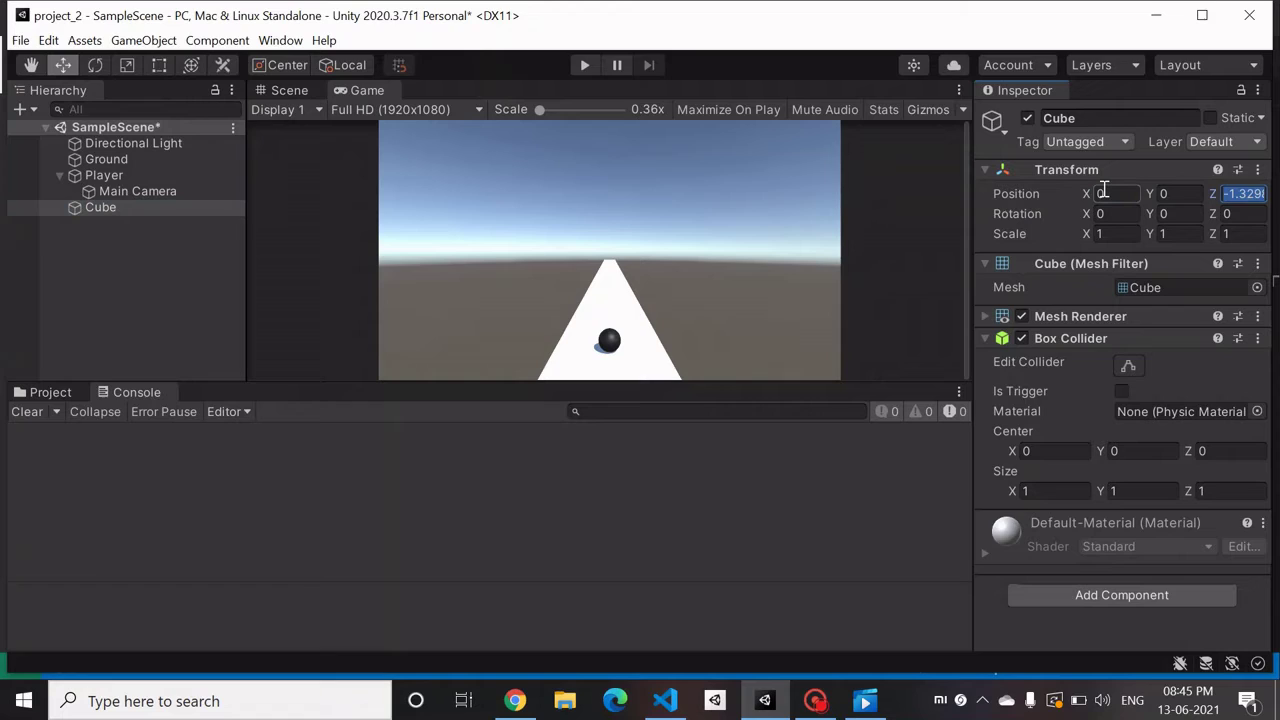
type("0")
key("shift+Tab")
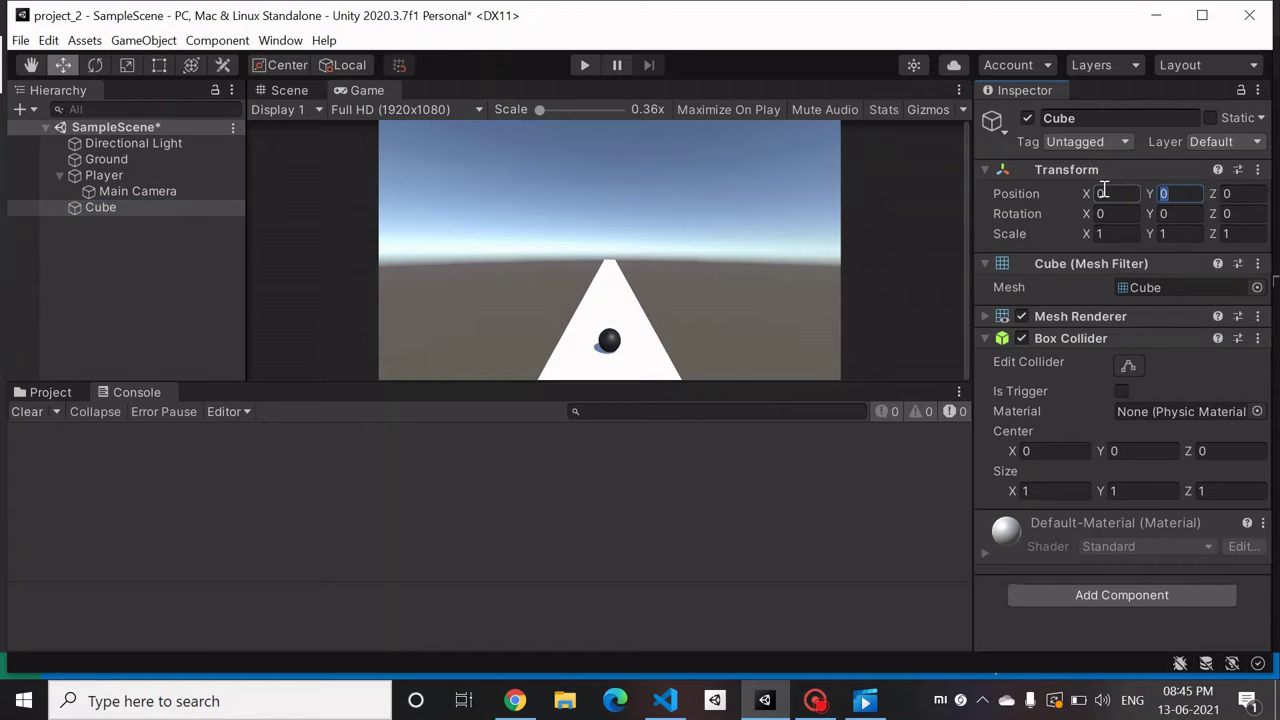
type("1")
key("Tab")
type("5")
Step: Create a new material named Red in the project's Materials folder
left_click(62, 386)
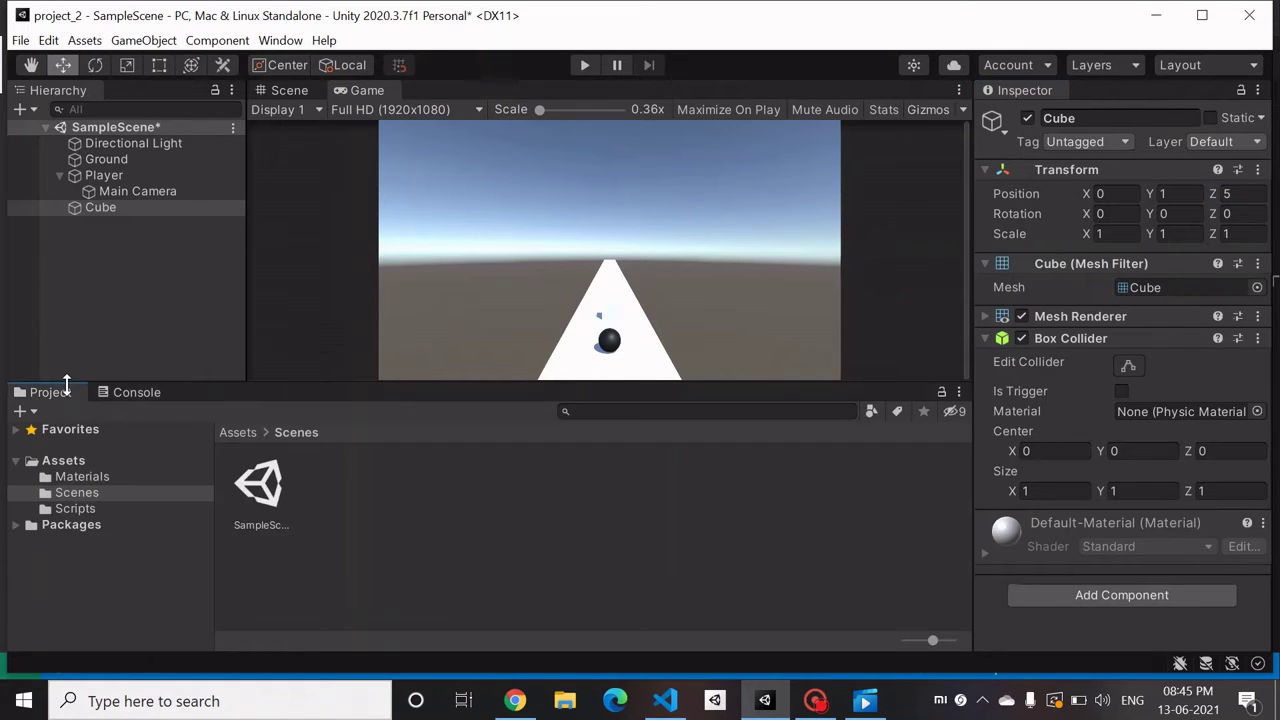
left_click(103, 505)
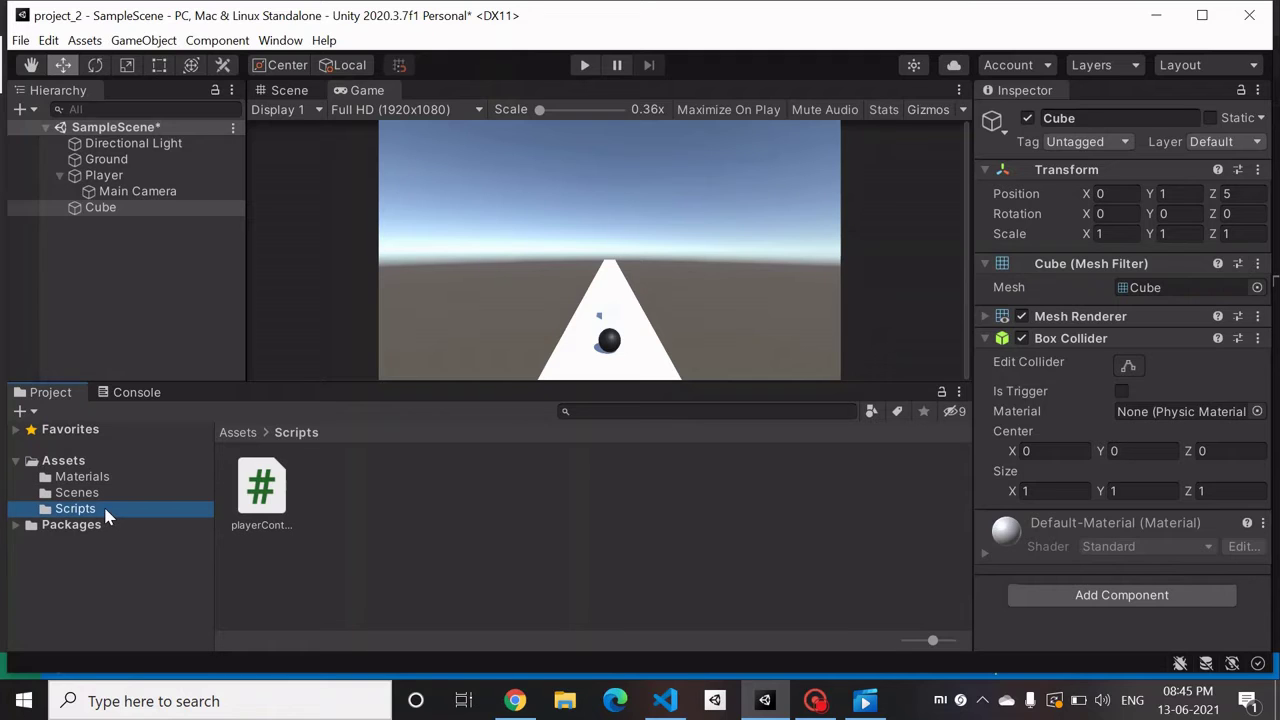
left_click(105, 477)
right_click(388, 513)
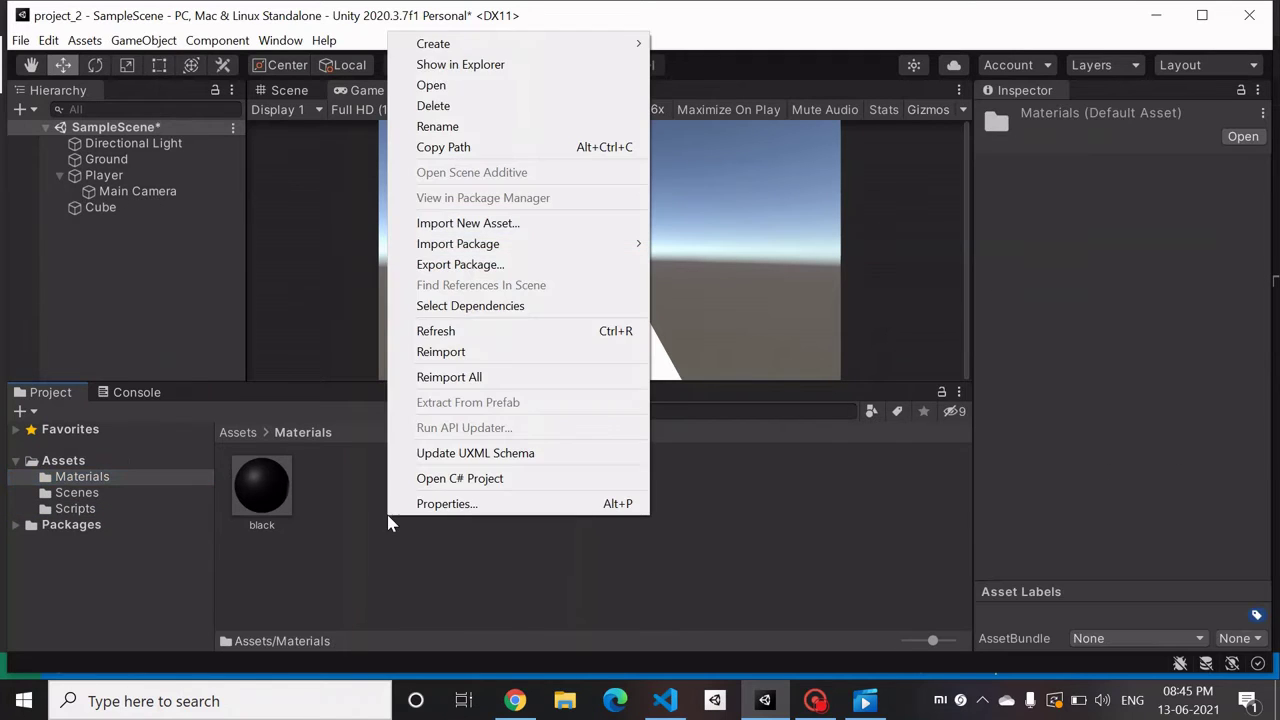
mouse_move(509, 47)
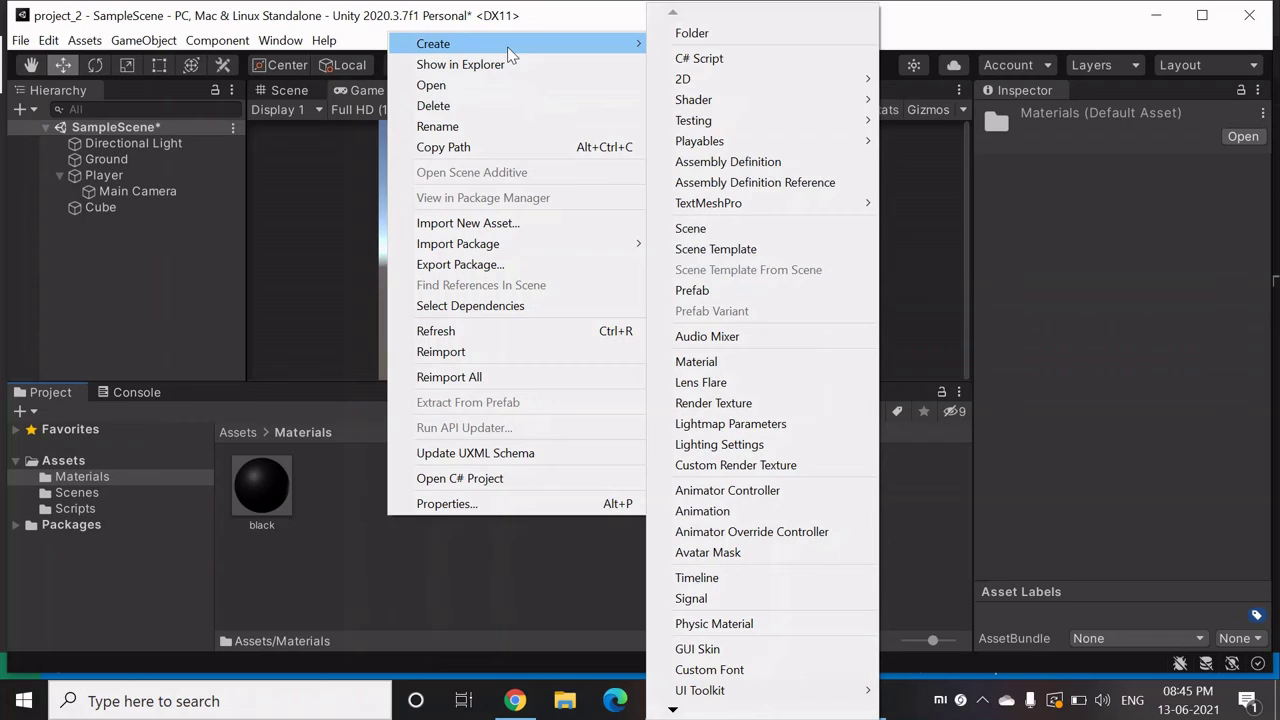
left_click(771, 364)
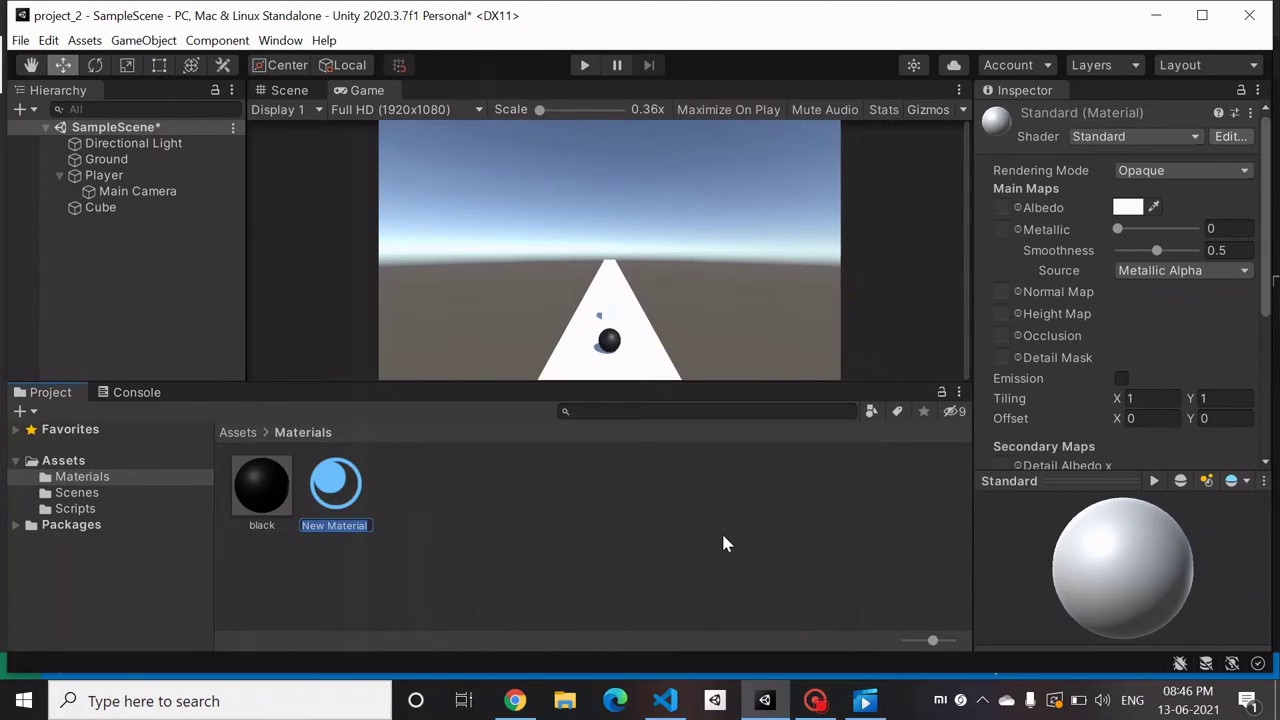
type("Red")
key("Return")
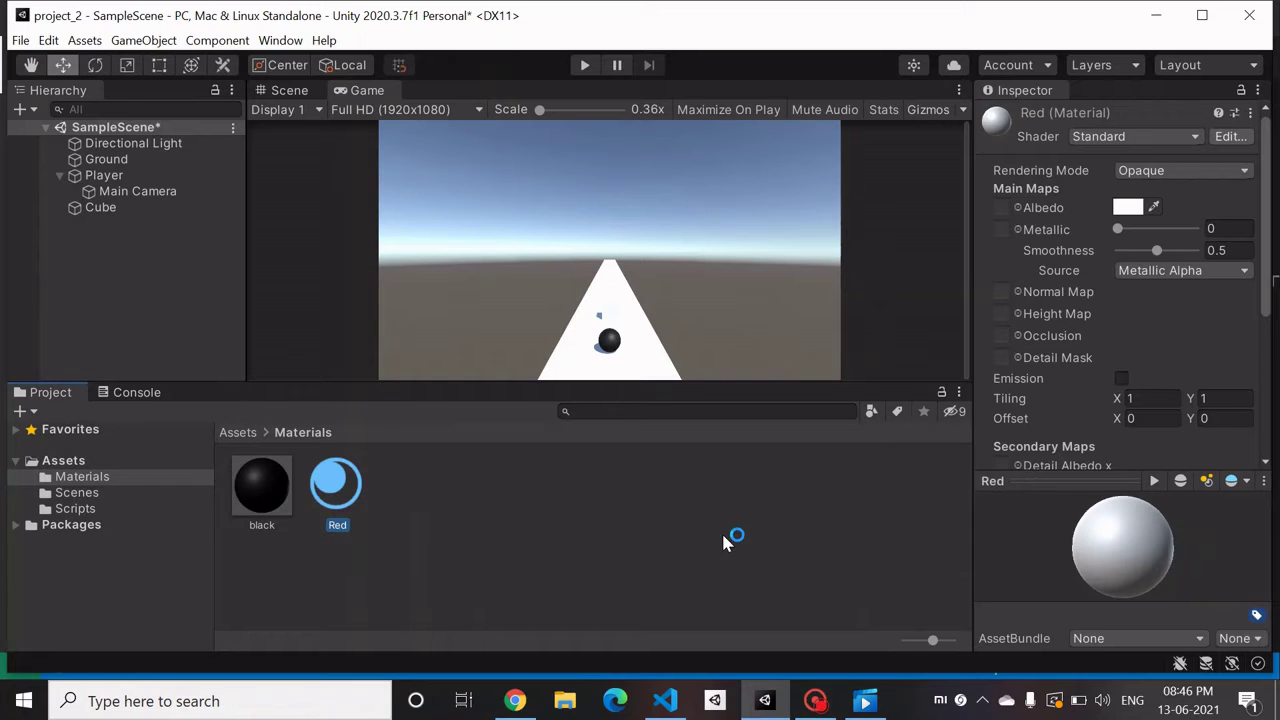
Step: Set the Red material's albedo color to pure red, FF0000
left_click(1128, 207)
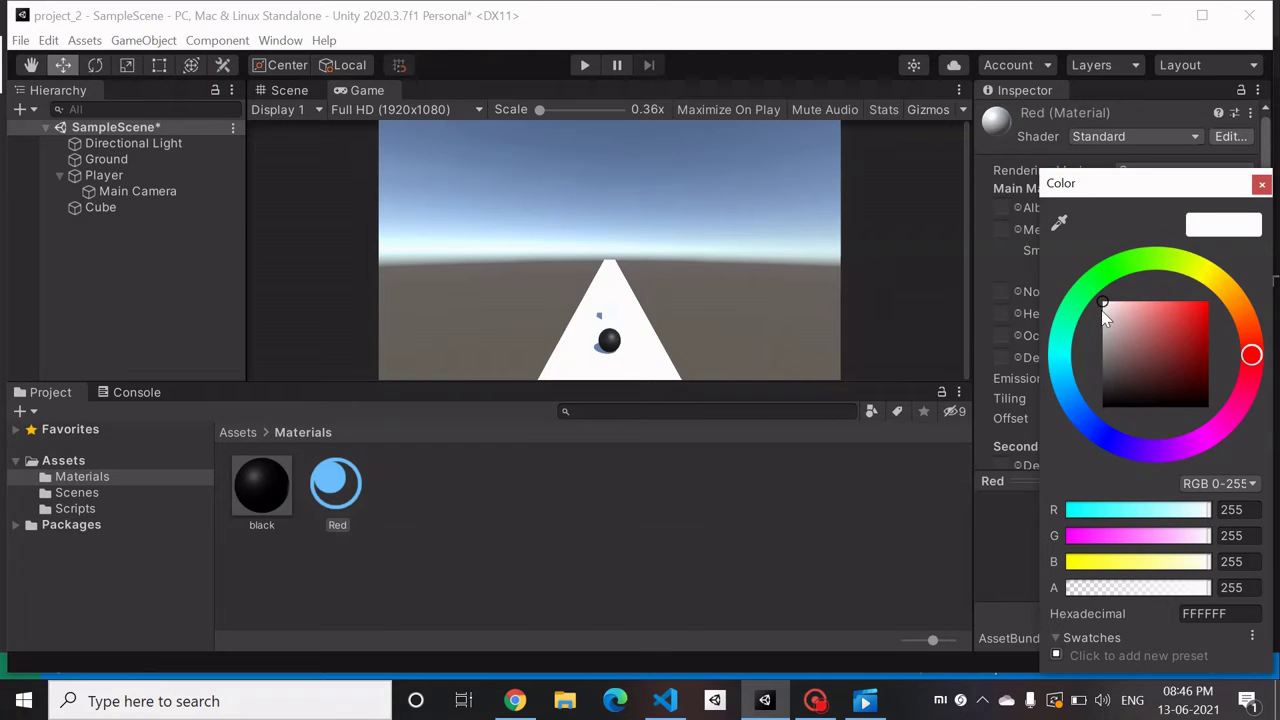
mouse_move(1130, 322)
left_mouse_down()
mouse_move(1201, 296)
mouse_move(1228, 303)
left_mouse_up()
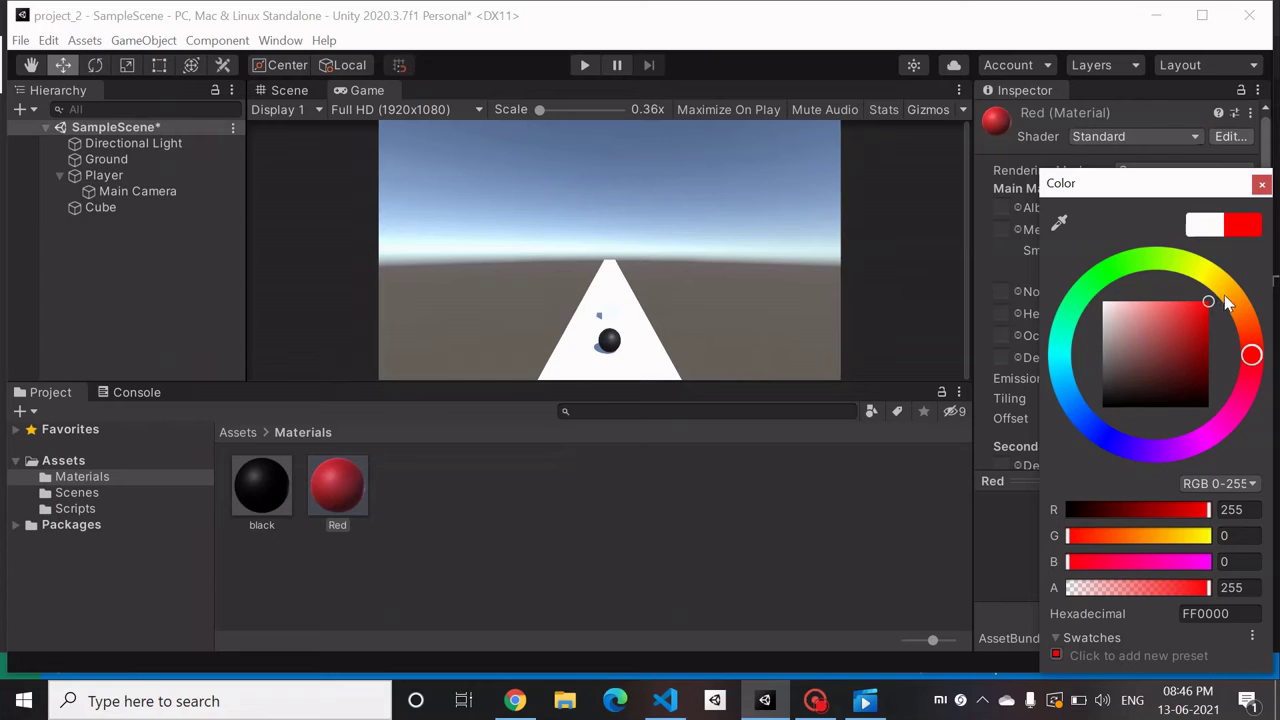
left_click(1262, 184)
Step: Apply the Red material to the cube and check it in the scene and game views
left_click_drag(326, 486, 110, 208)
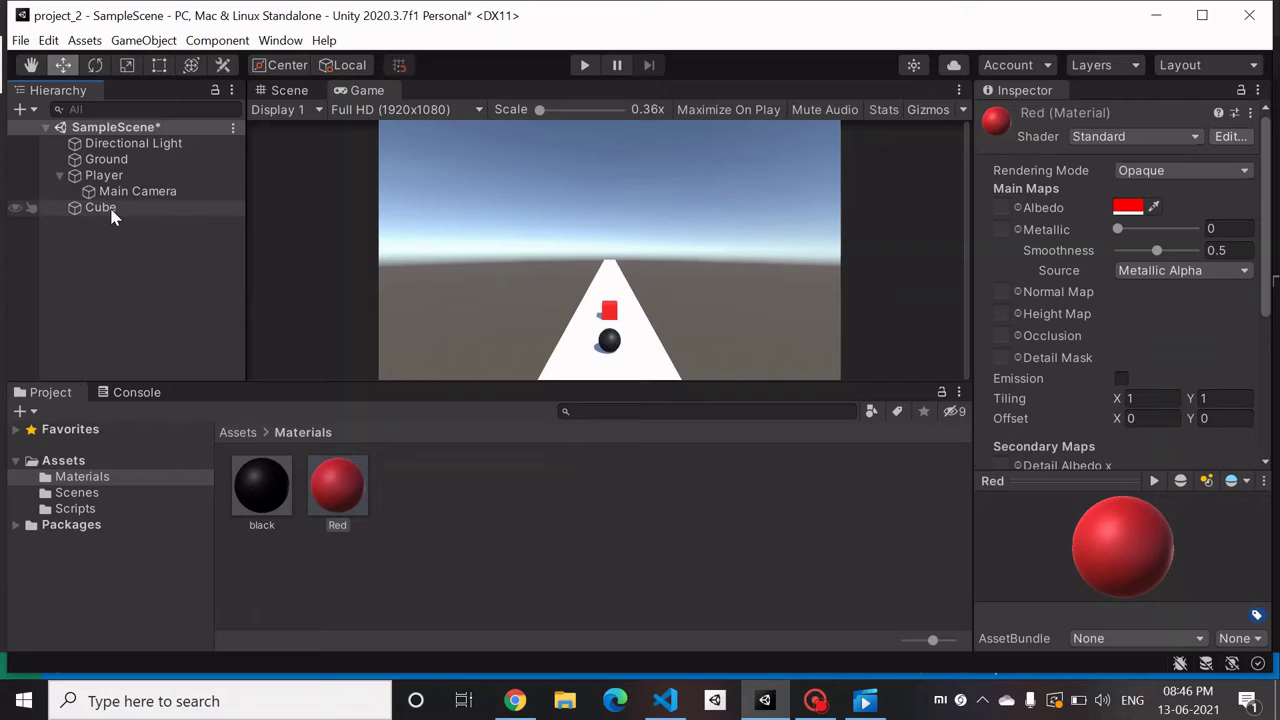
left_click(283, 91)
left_click(368, 91)
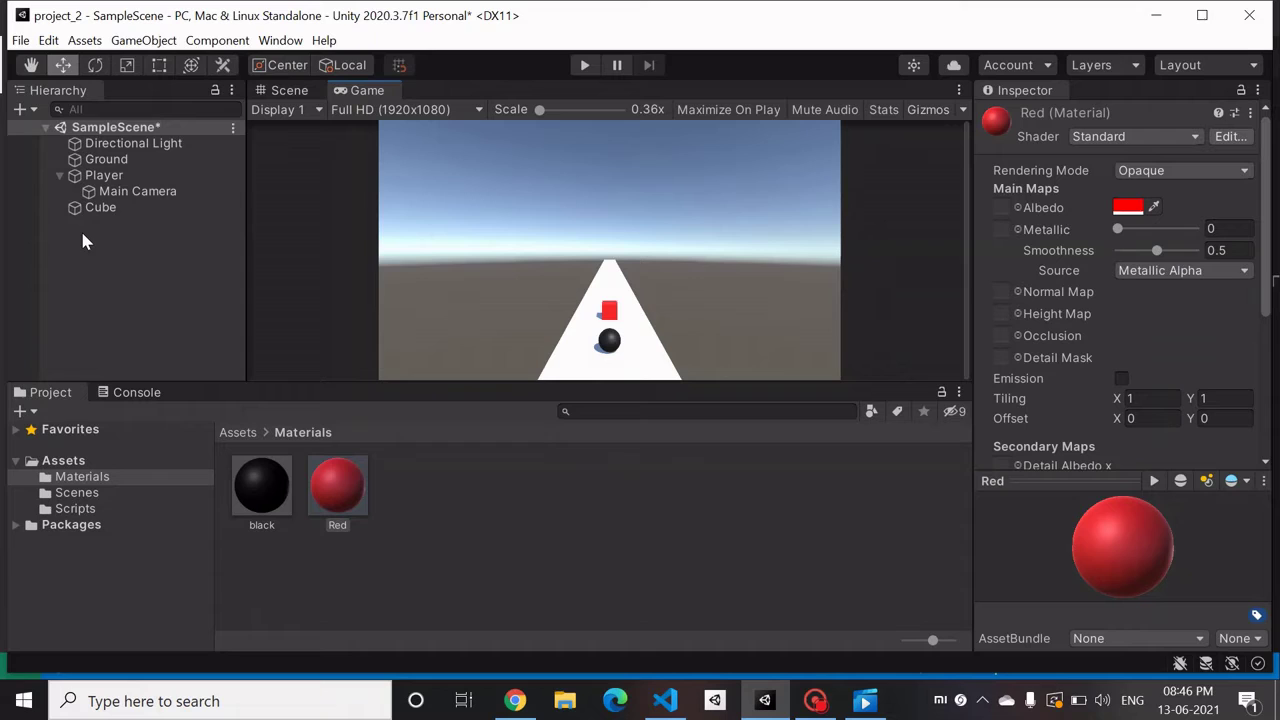
Step: Try X positions of 1 and 2 for the Main Camera and settle on 3
left_click(160, 191)
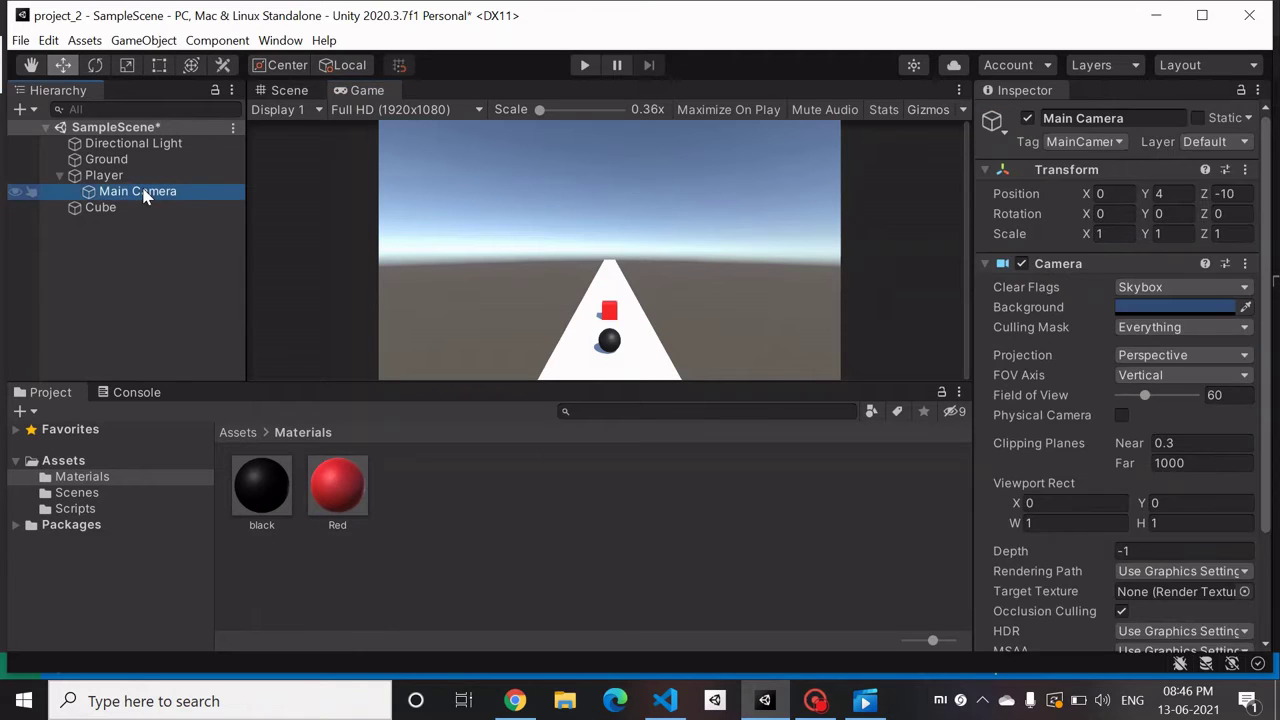
left_click(1172, 195)
left_click(1128, 194)
type("1")
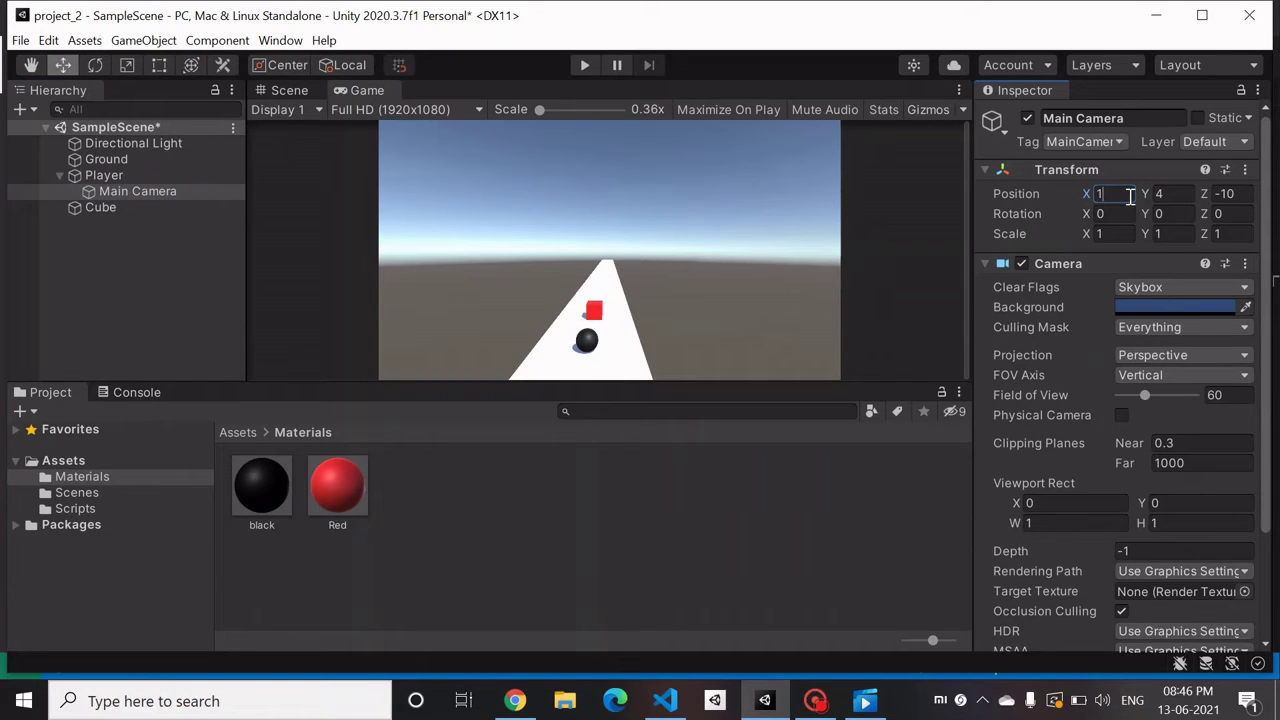
key("BackSpace")
type("2")
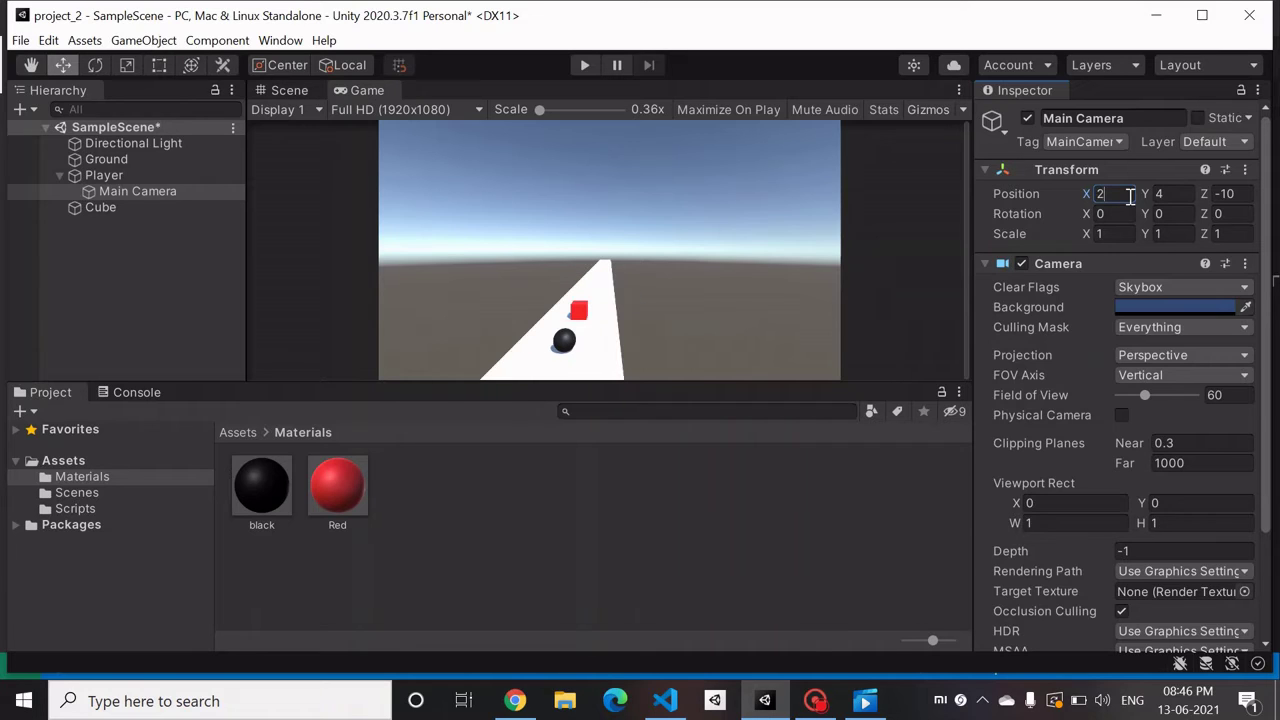
key("BackSpace")
type("3")
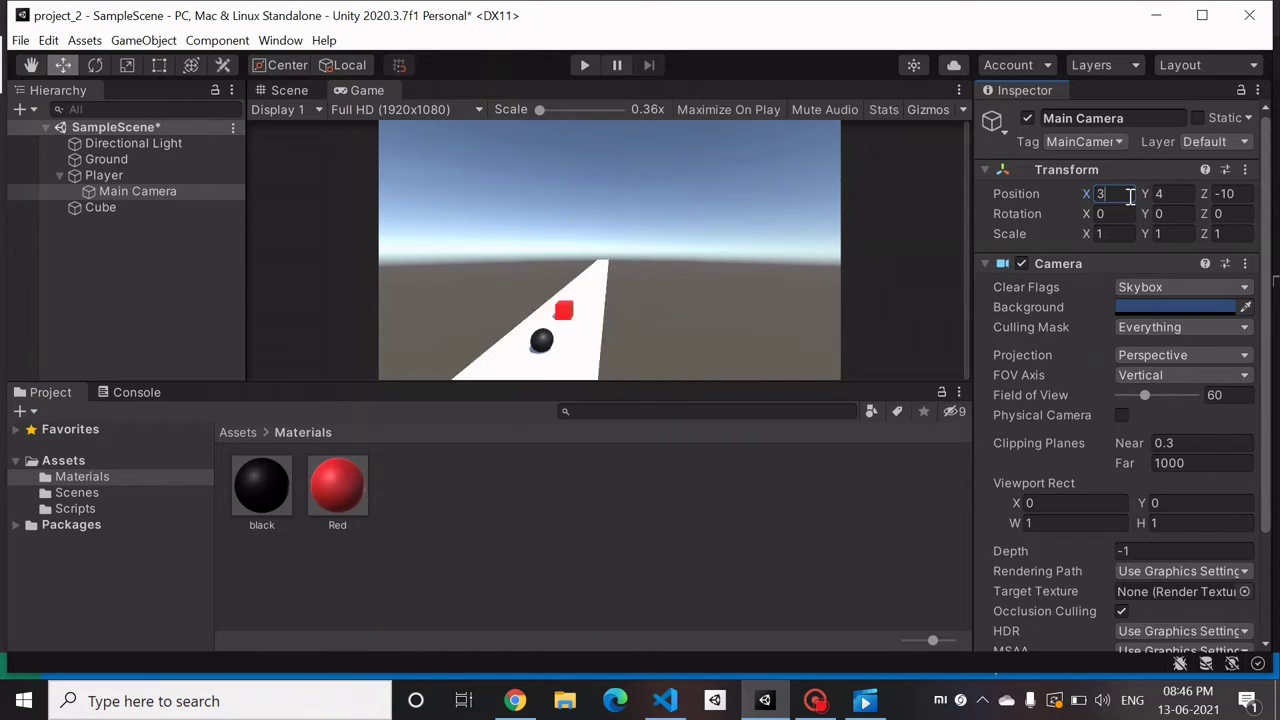
Step: Set the Main Camera's X rotation to 20 after trying 10, and test the game in a short play run
left_click(1111, 214)
type("10")
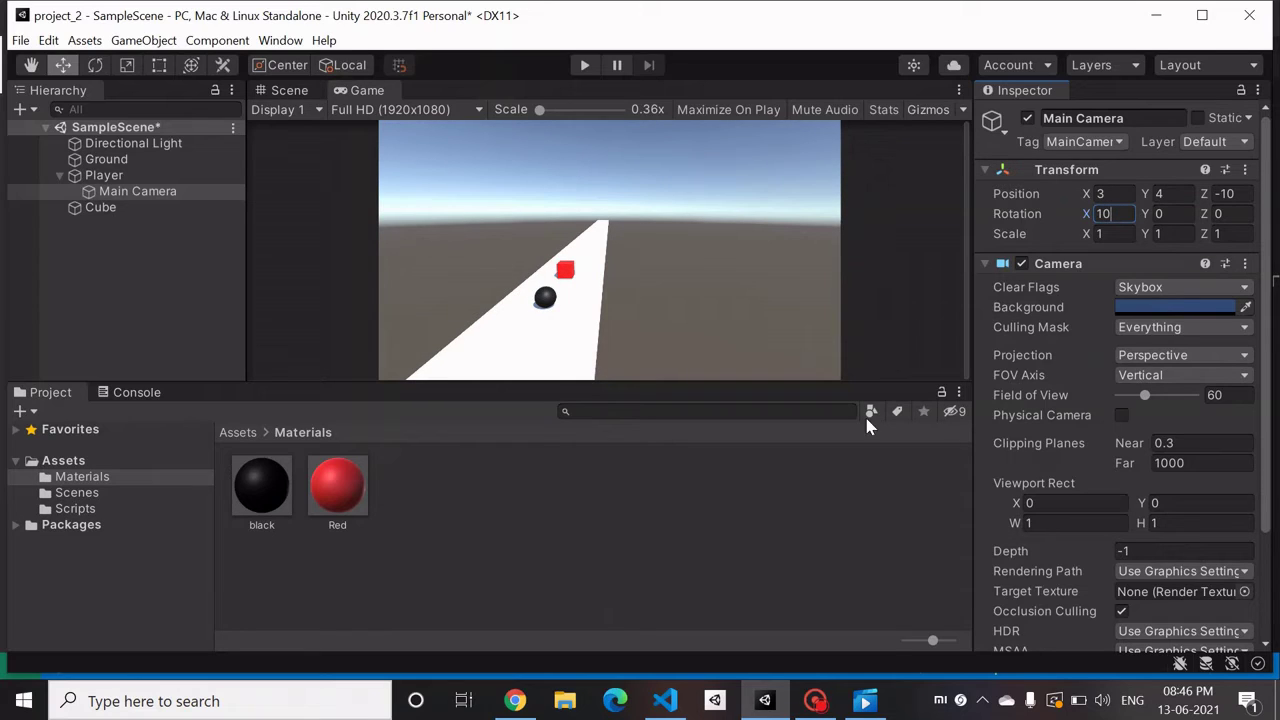
key("BackSpace")
key("BackSpace")
type("20")
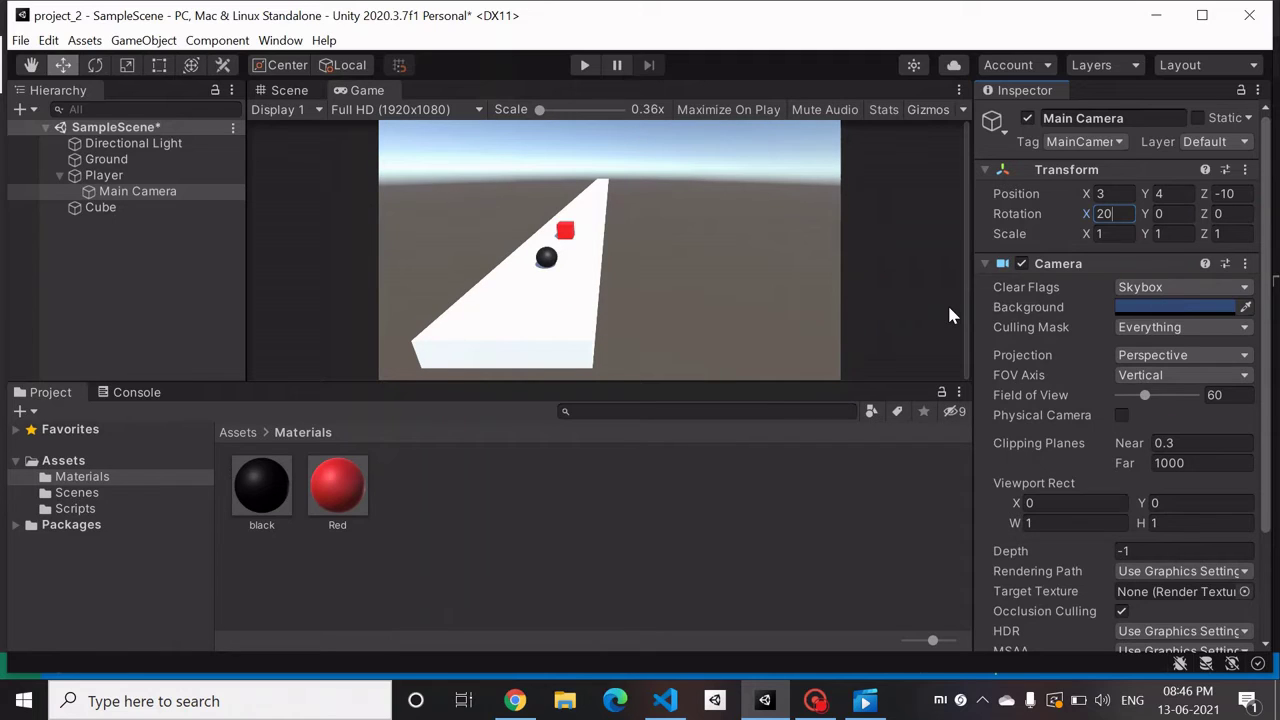
left_click(582, 66)
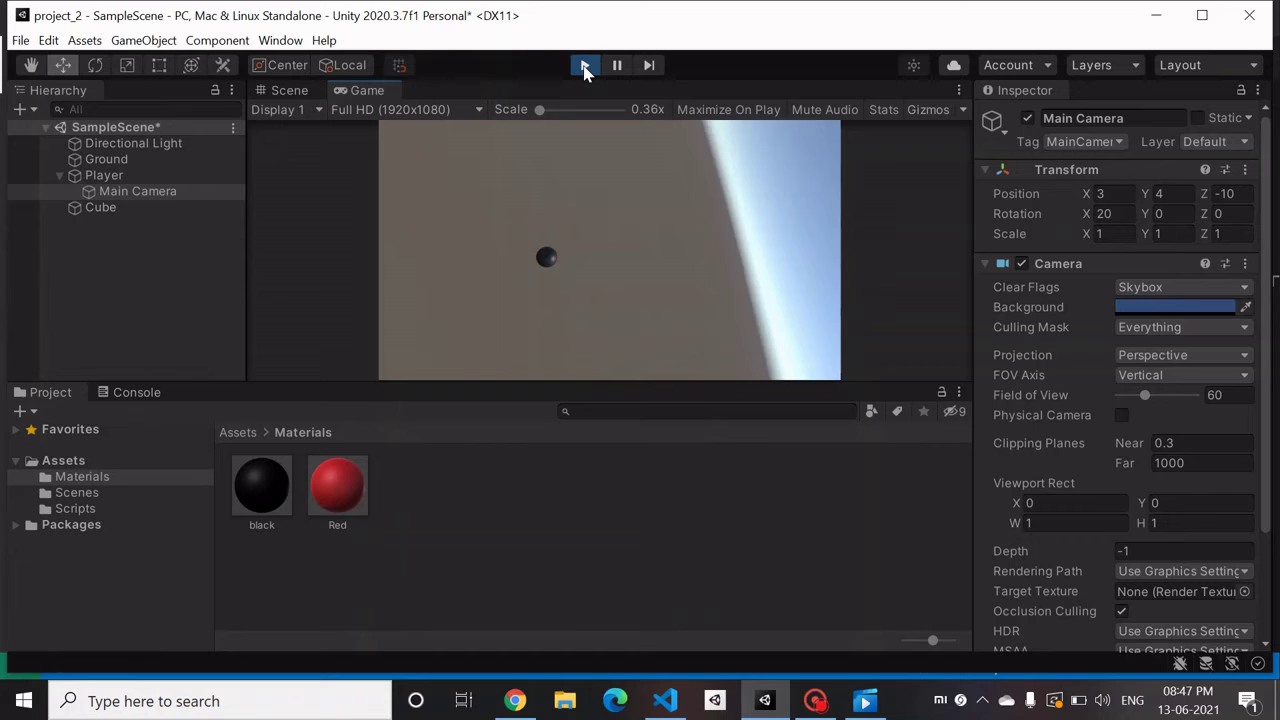
left_click(585, 66)
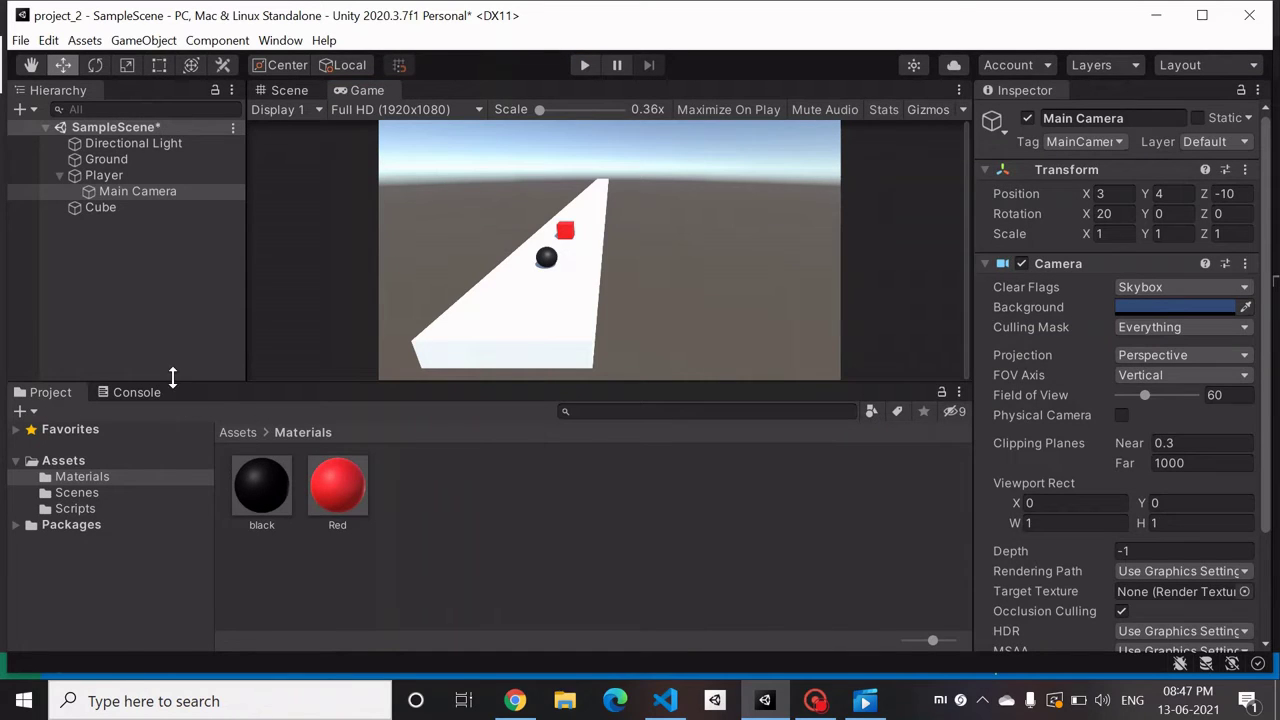
Step: Add a Rigidbody component to the cube
left_click(141, 202)
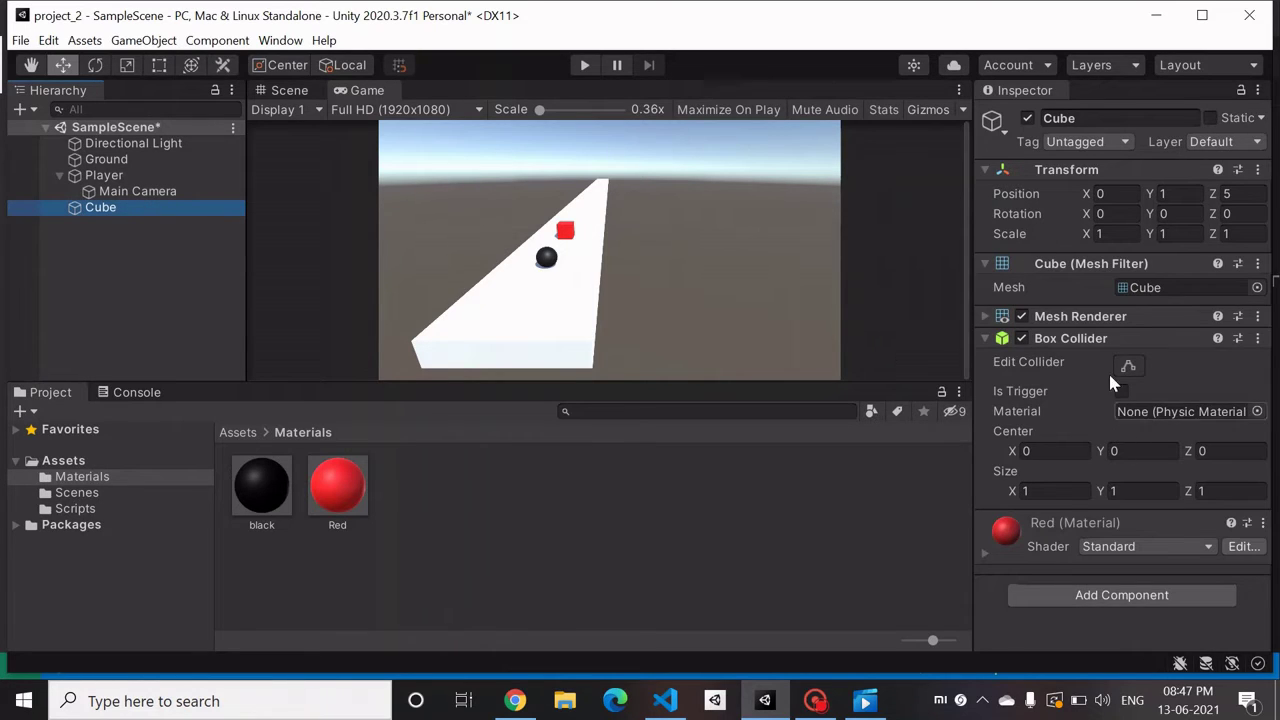
left_click(1179, 593)
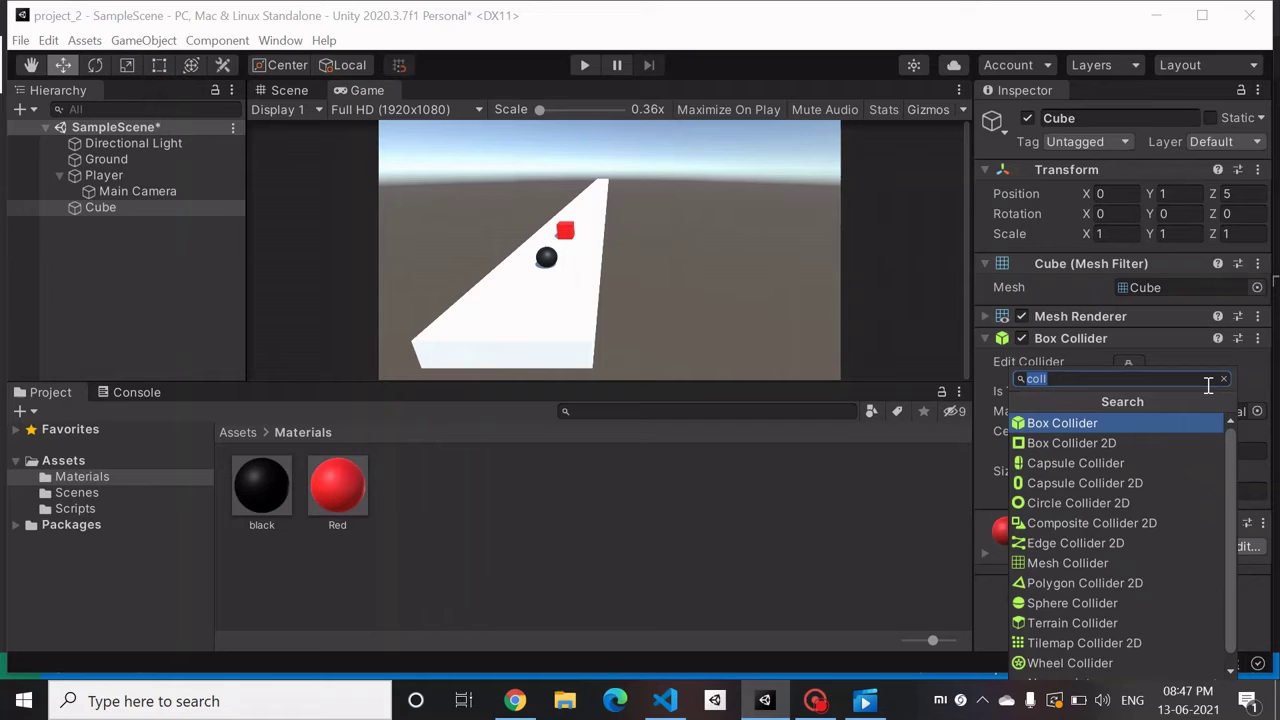
type("rigi")
key("Return")
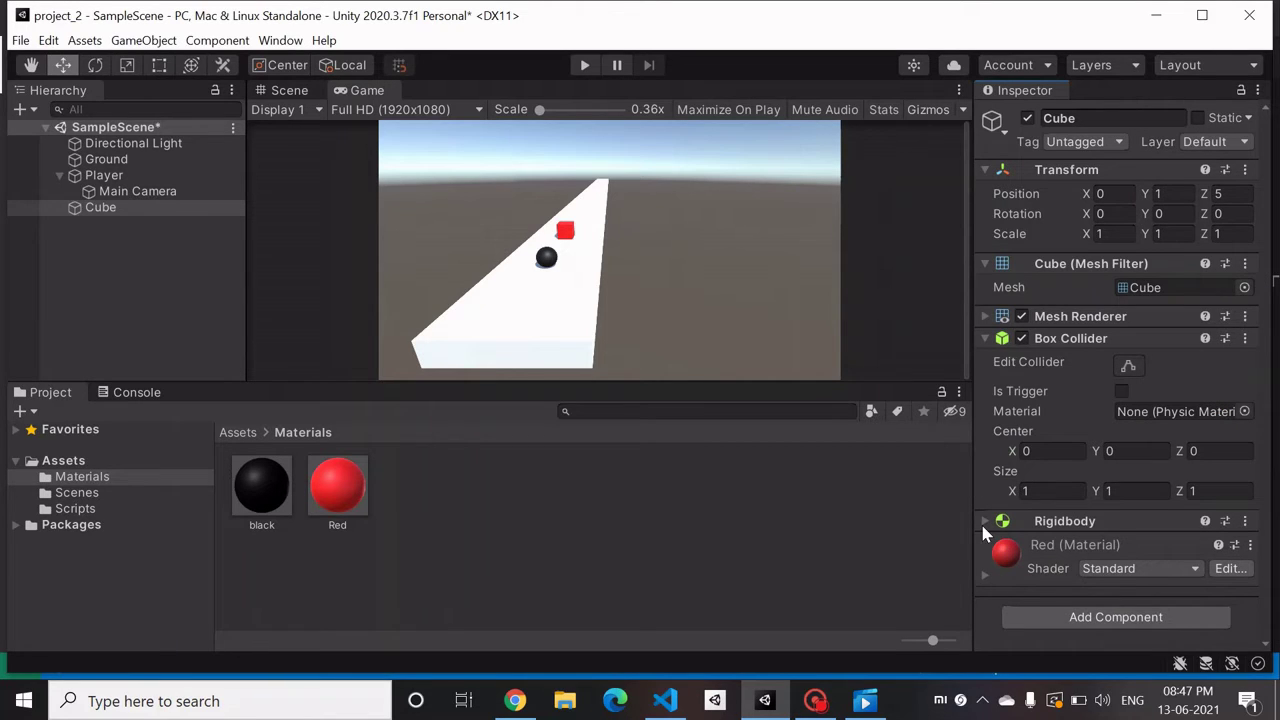
Step: Set the cube's Rigidbody mass to 0.5 and test the game in a short play run
left_click(1026, 521)
scroll(1030, 533, "down", 3)
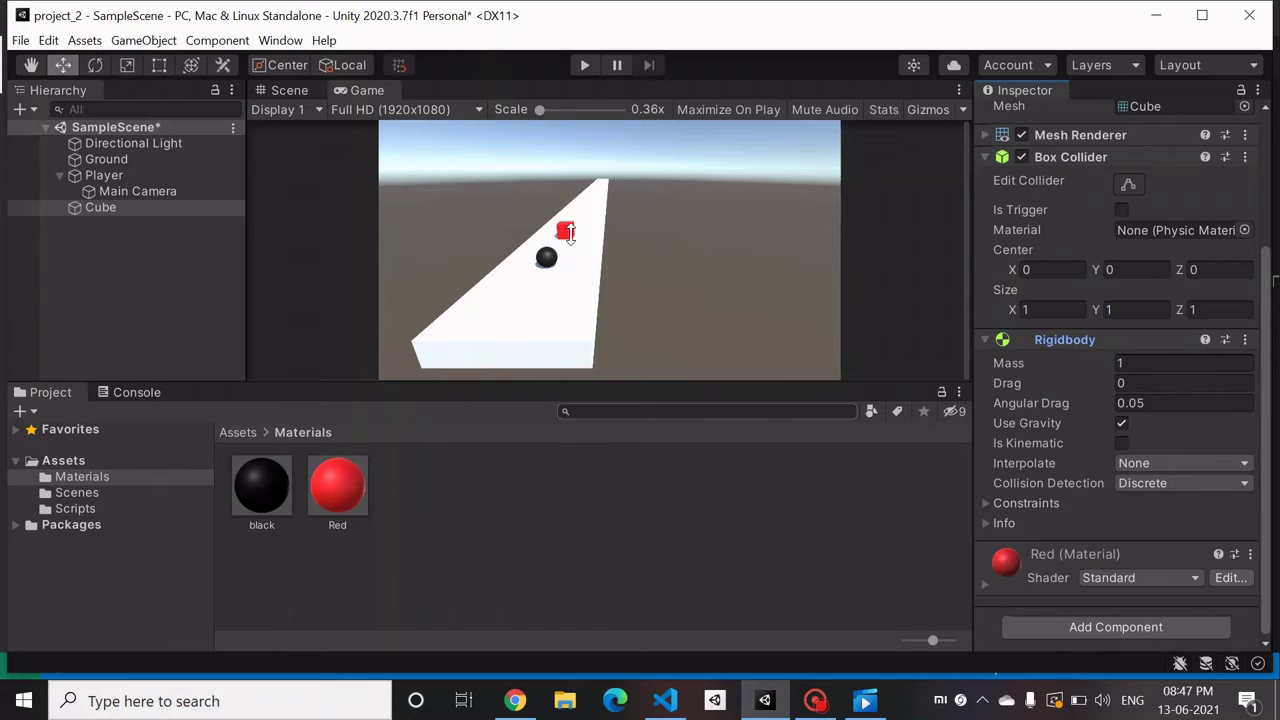
left_click(1157, 364)
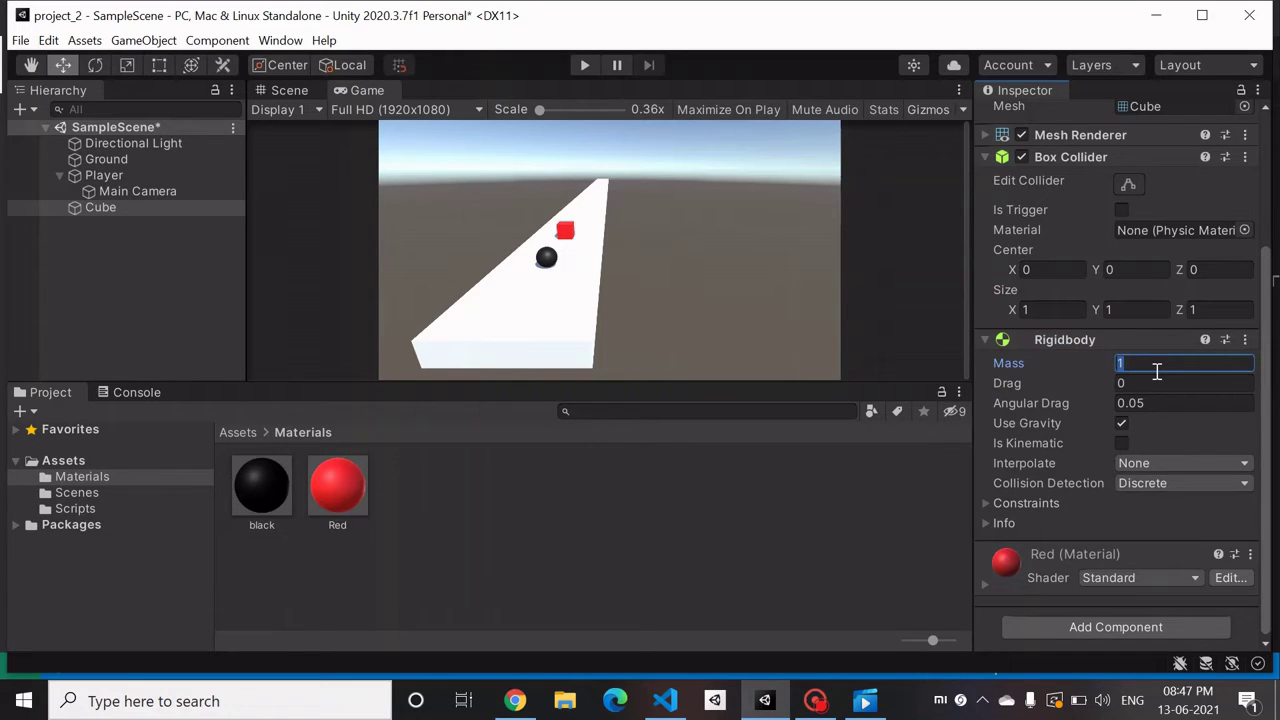
type("0.5")
left_click(577, 70)
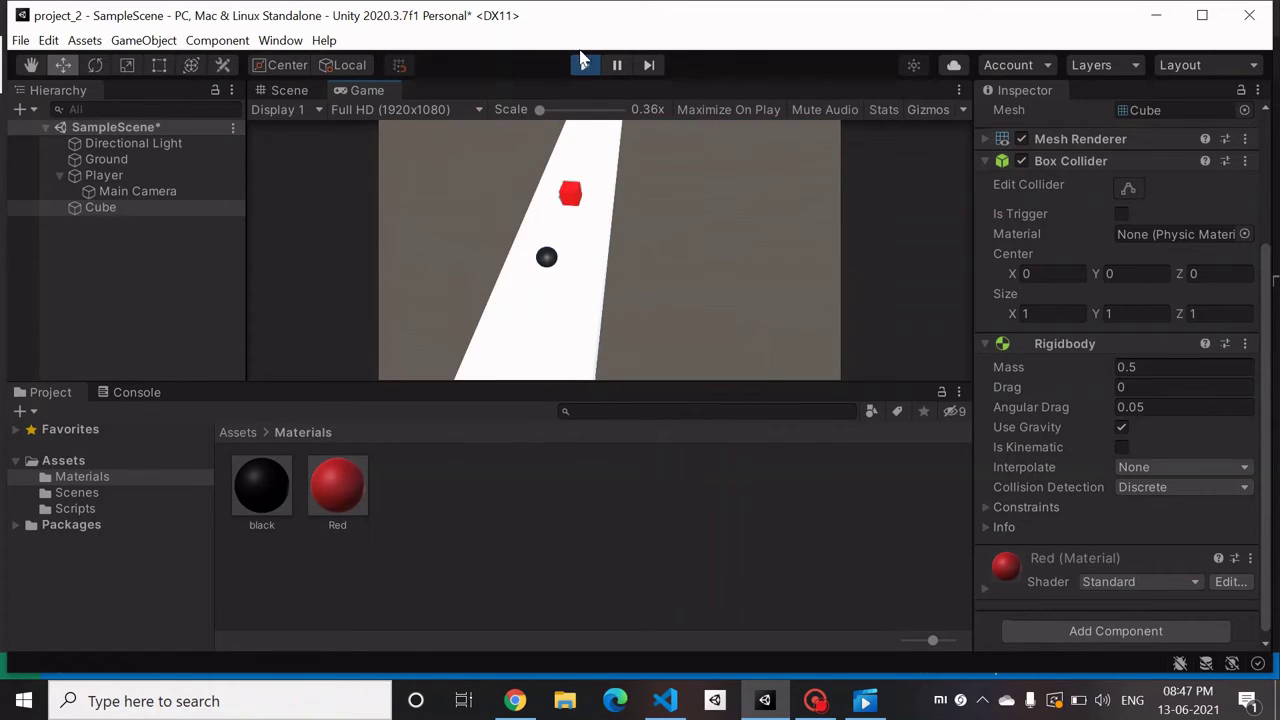
left_click(588, 65)
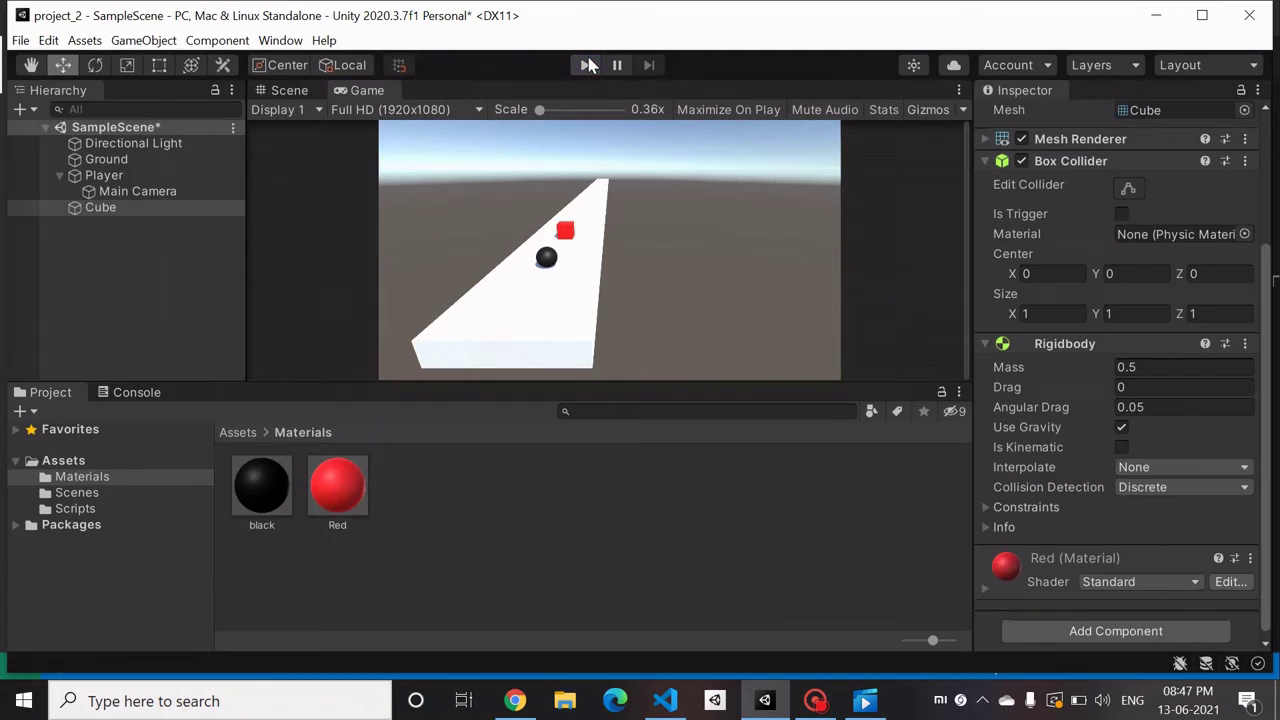
Step: Unparent the Main Camera from the Player so it sits at the scene root, and test the game in a play run
left_click_drag(158, 192, 110, 170)
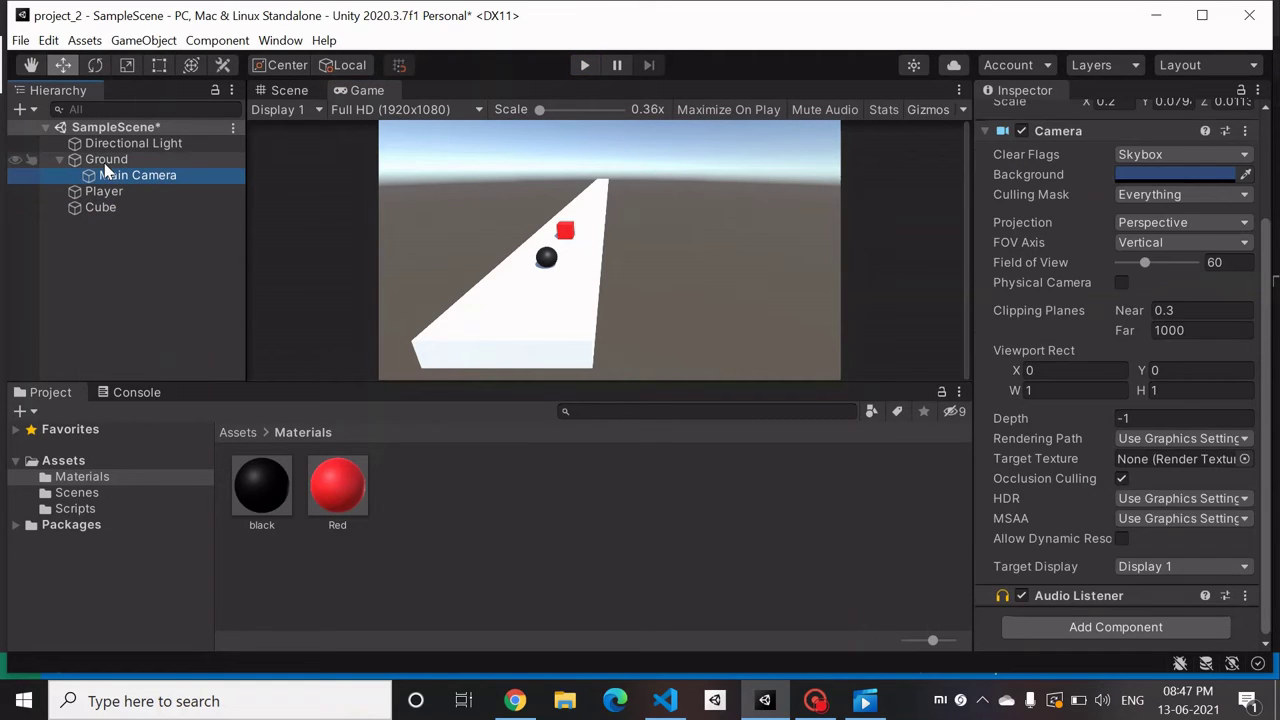
left_click_drag(105, 170, 68, 155)
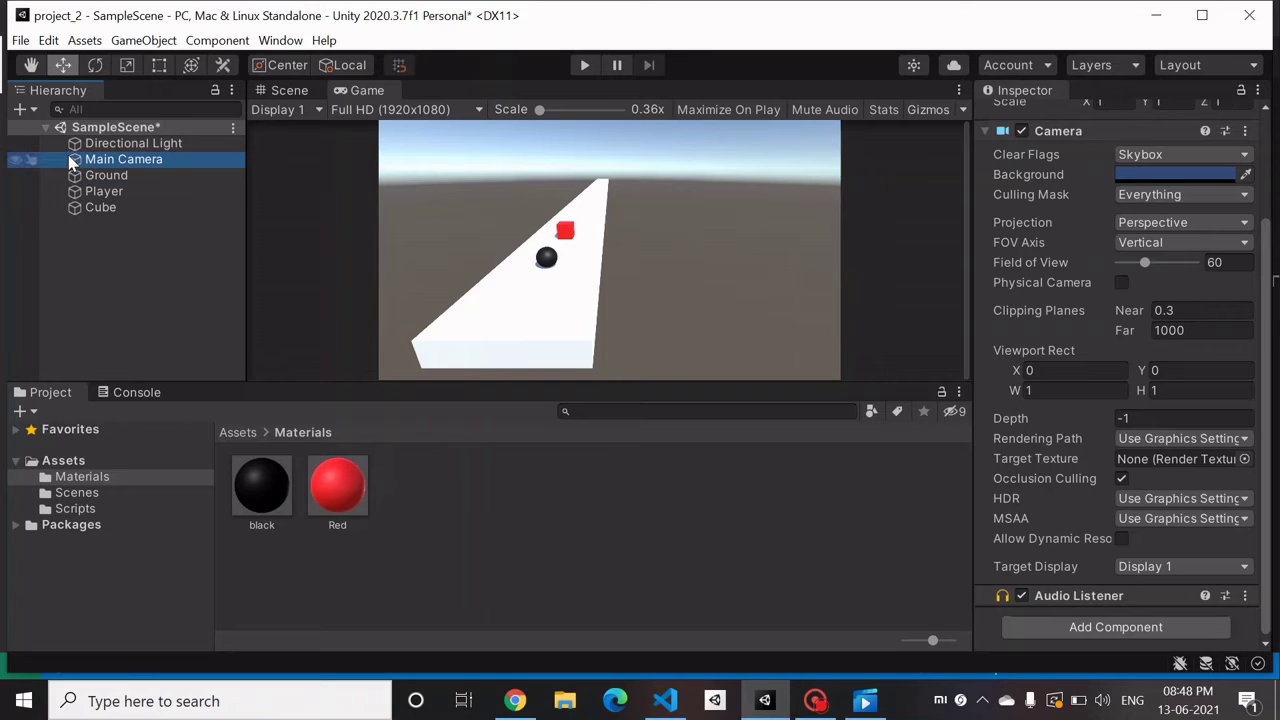
left_click(586, 65)
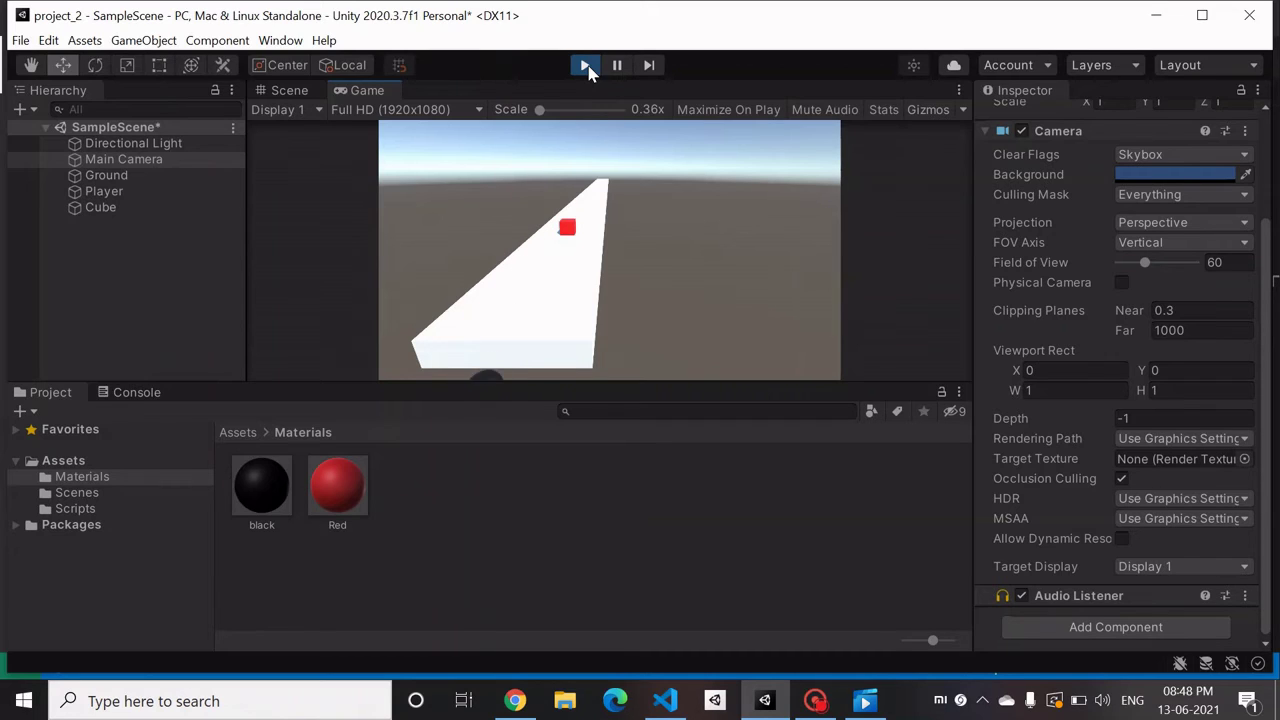
left_click(585, 65)
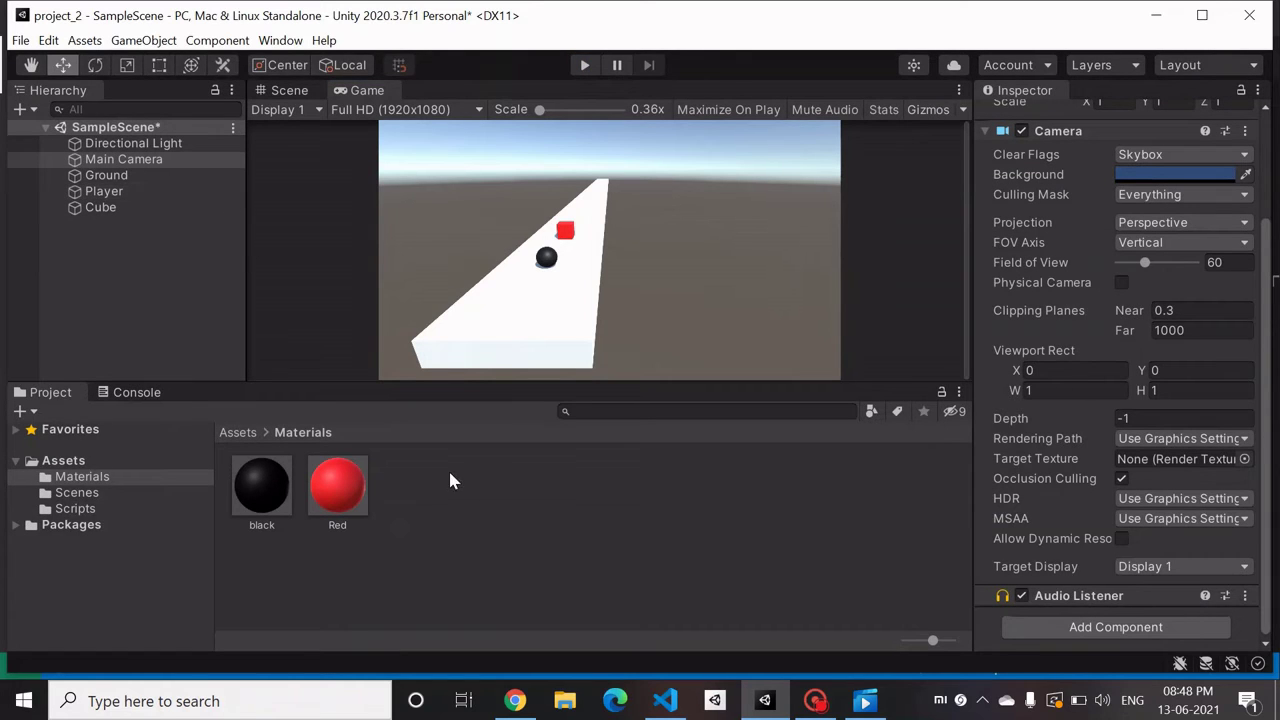
Step: Switch to Visual Studio Code, examine the forward Translate call in playerController's Update method, and return to Unity
left_click(668, 702)
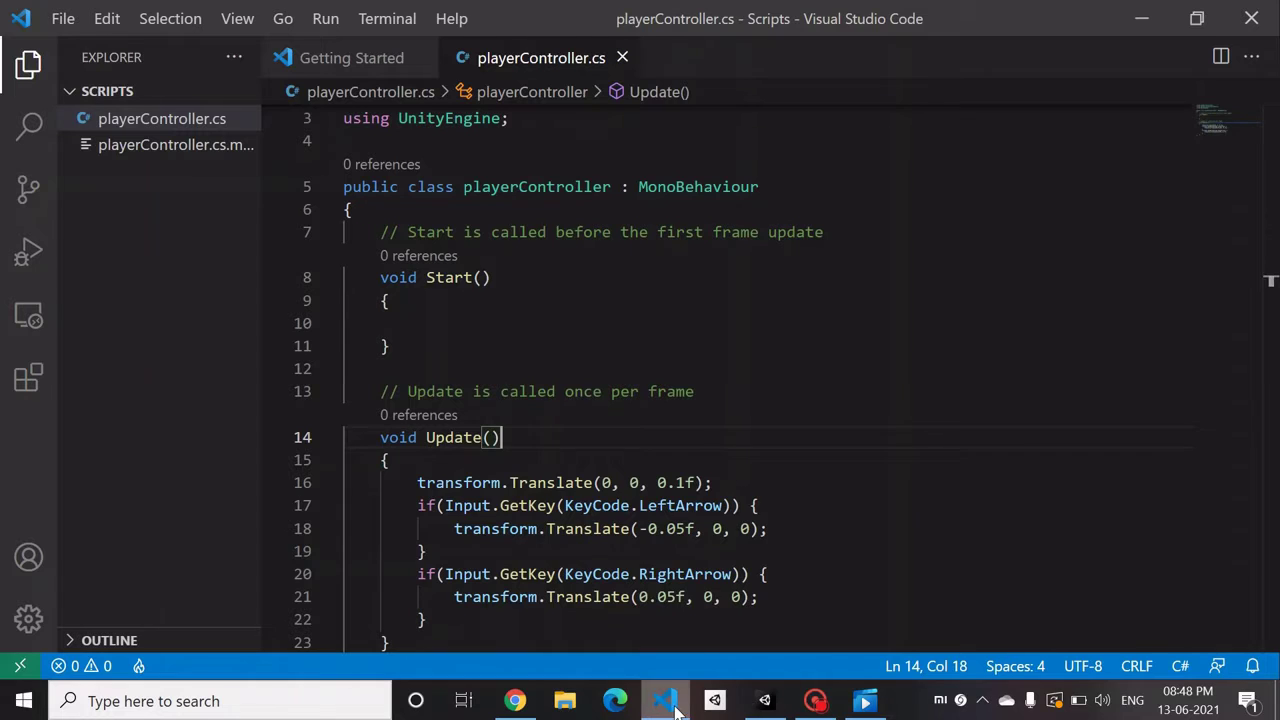
left_click(594, 483)
double_click(547, 483)
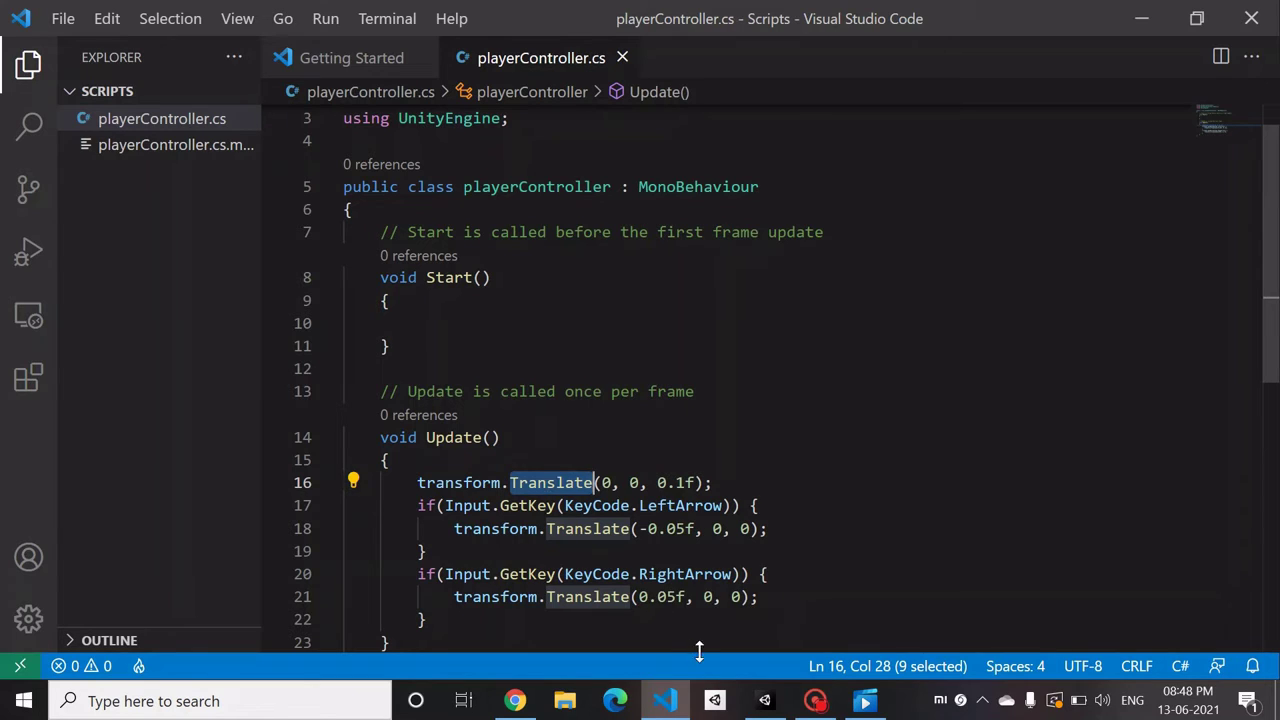
left_click(765, 701)
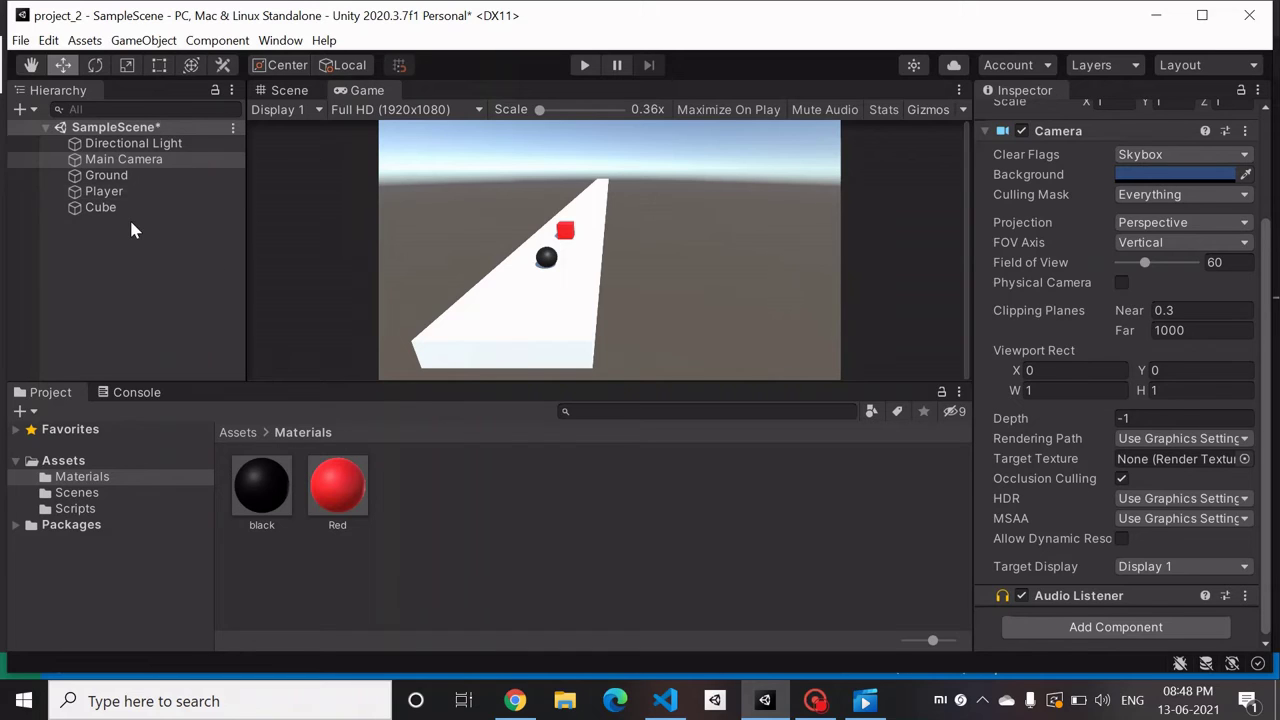
Step: Enable Is Kinematic on the Player's Rigidbody and test the ball against the cube in a play run
left_click(112, 193)
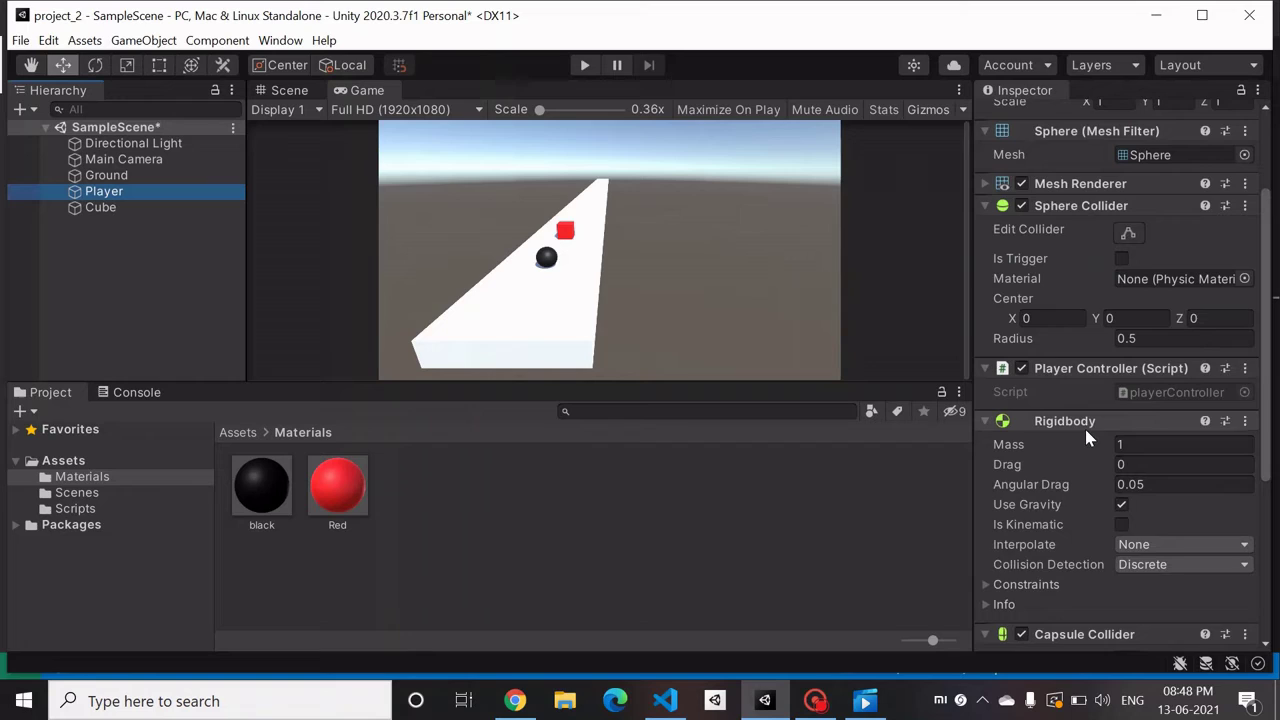
scroll(1084, 426, "down", 3)
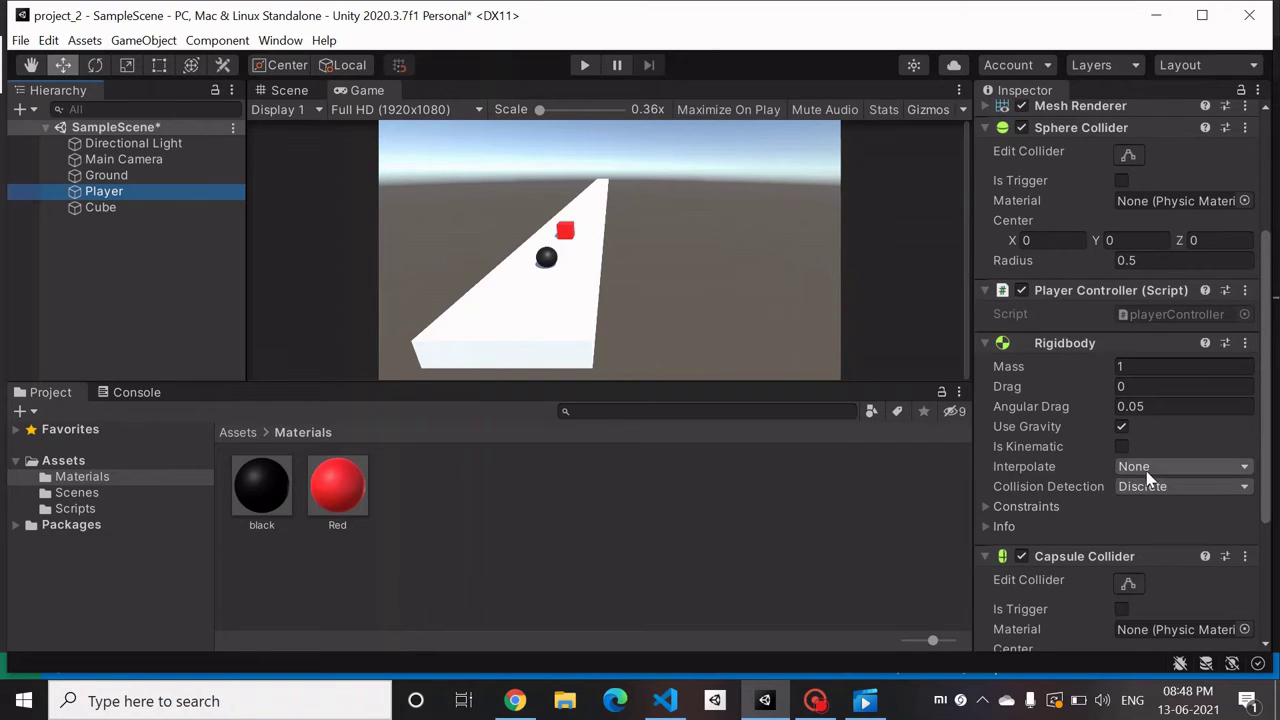
left_click(1122, 447)
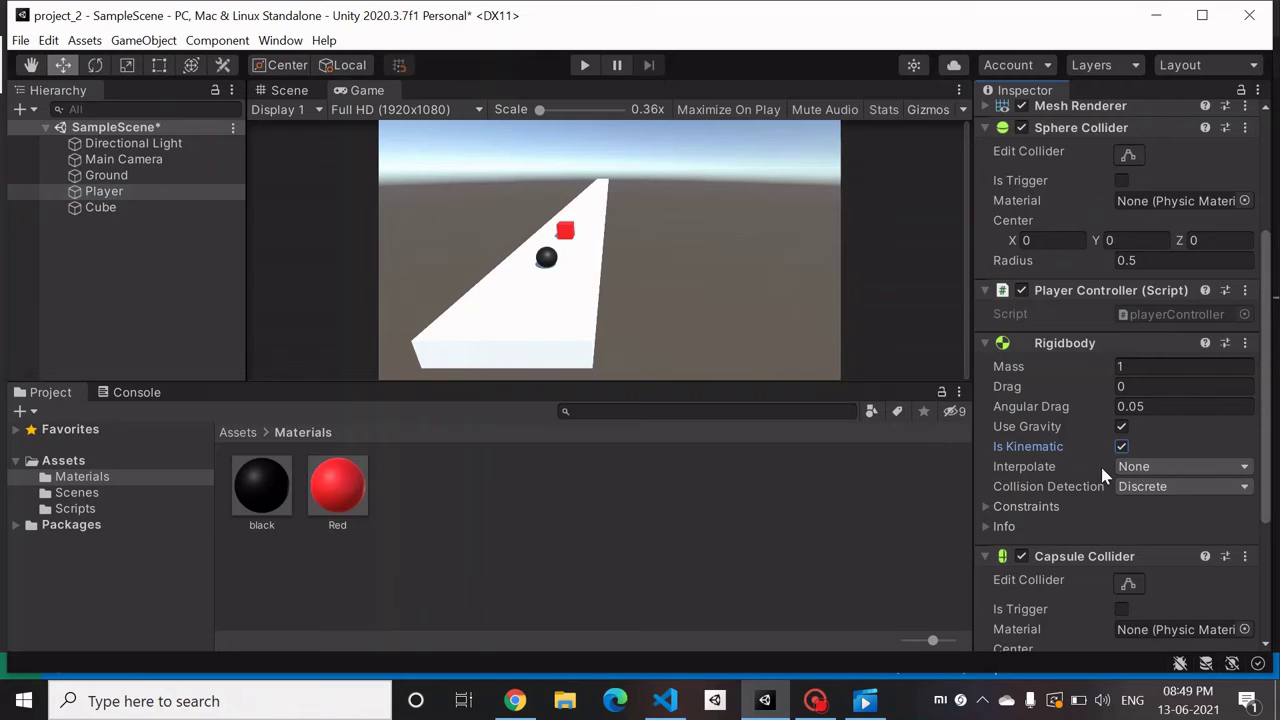
scroll(1104, 476, "down", 2)
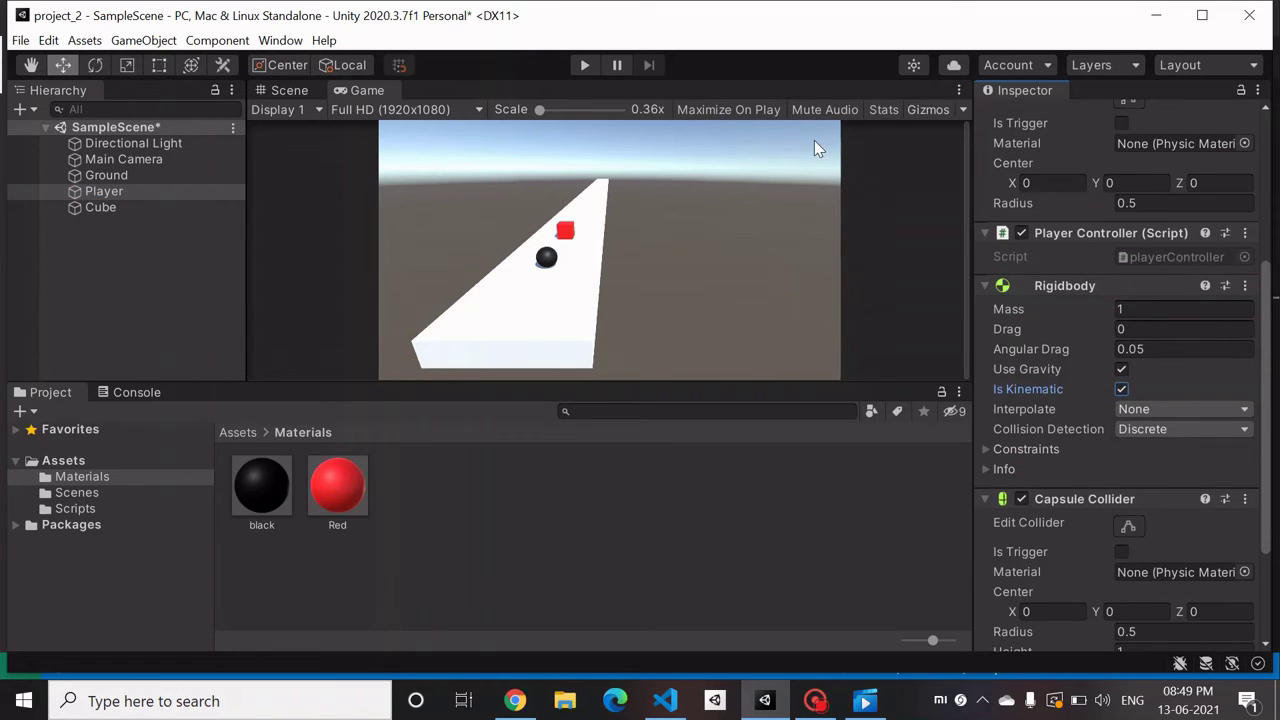
left_click(588, 65)
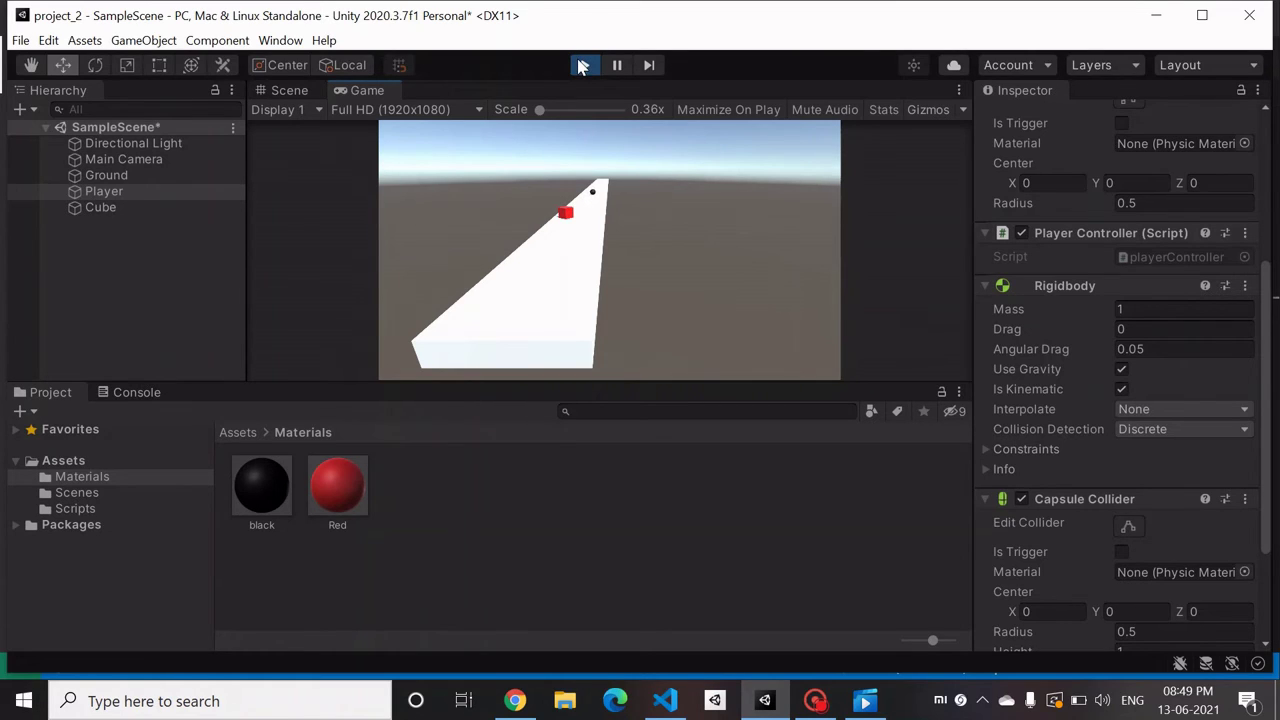
left_click(581, 66)
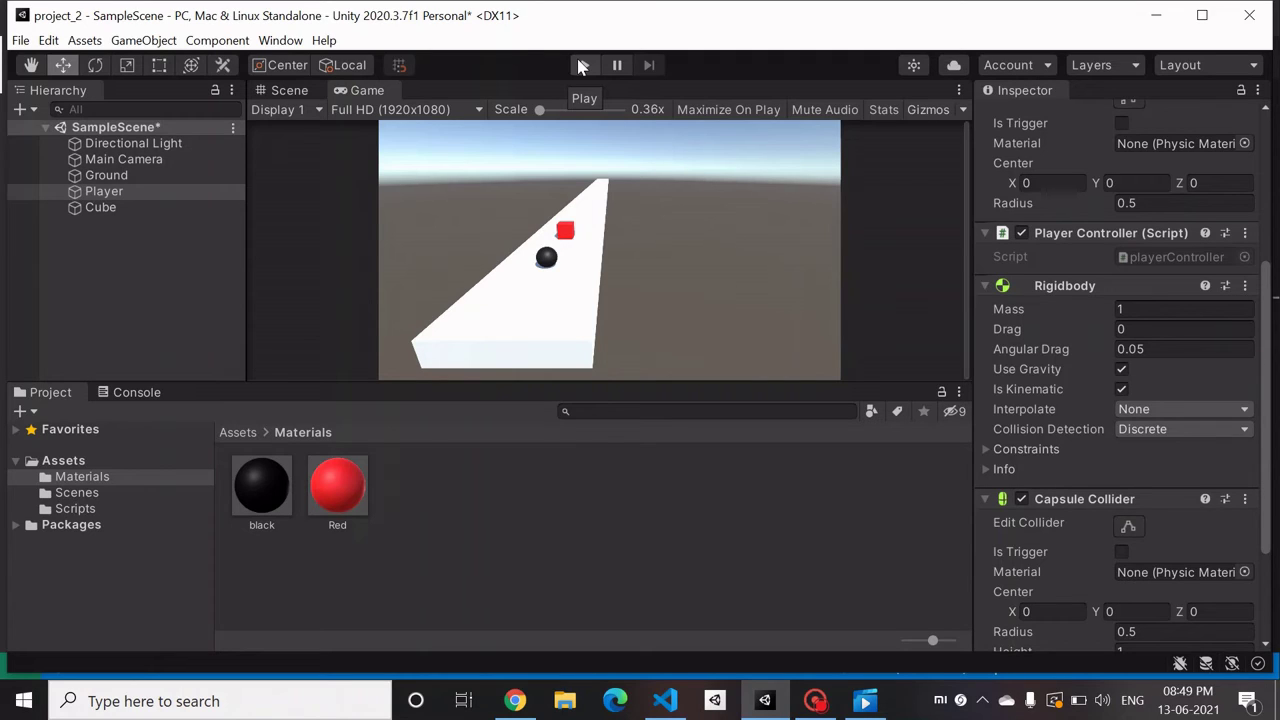
Step: Duplicate the red Cube four times
left_click(160, 223)
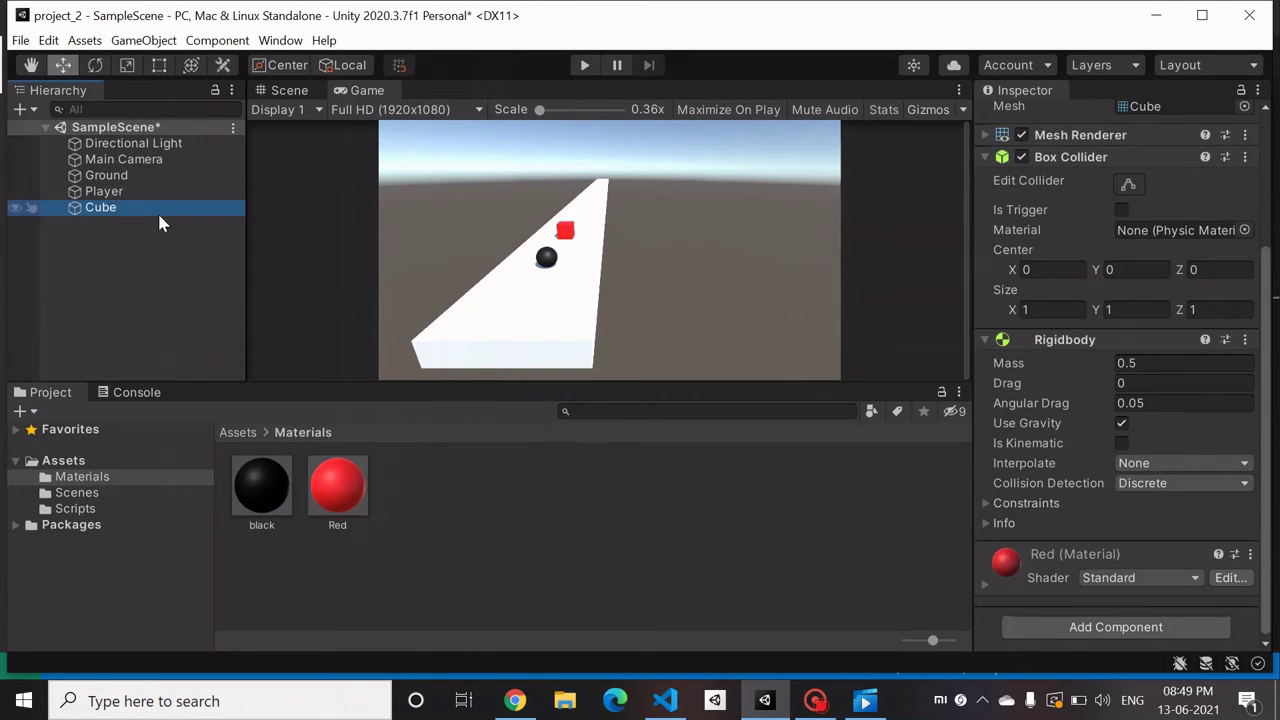
key("ctrl+d")
key("ctrl+d")
key("ctrl+d")
key("ctrl+d")
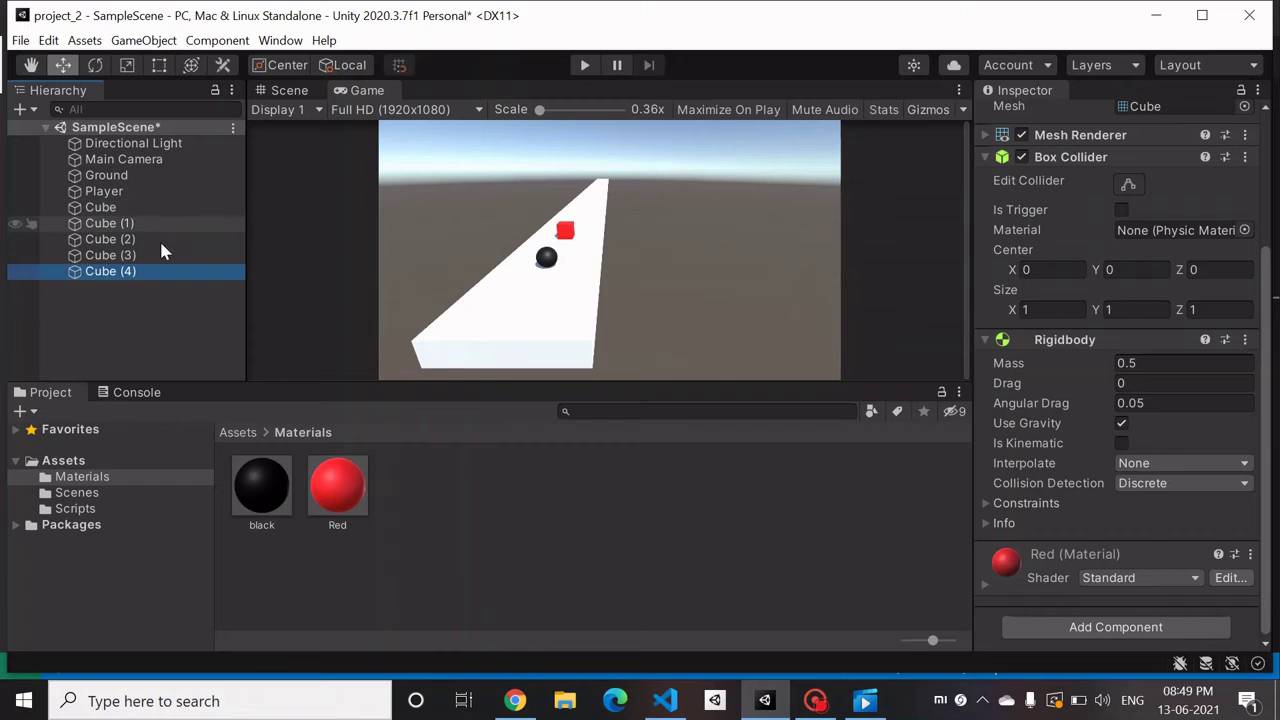
Step: In the scene view, move Cube (4) and Cube (3) to separate spots farther along the track
left_click(272, 89)
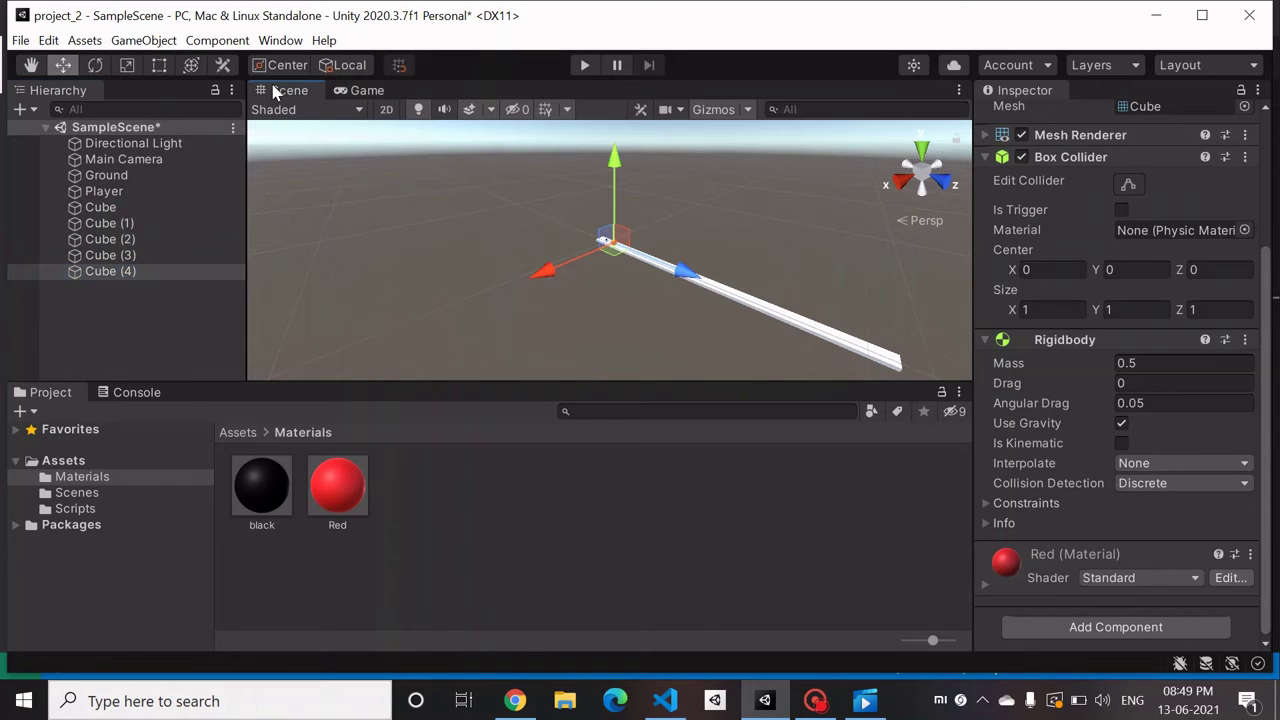
scroll(585, 233, "up", 1)
scroll(584, 235, "down", 3)
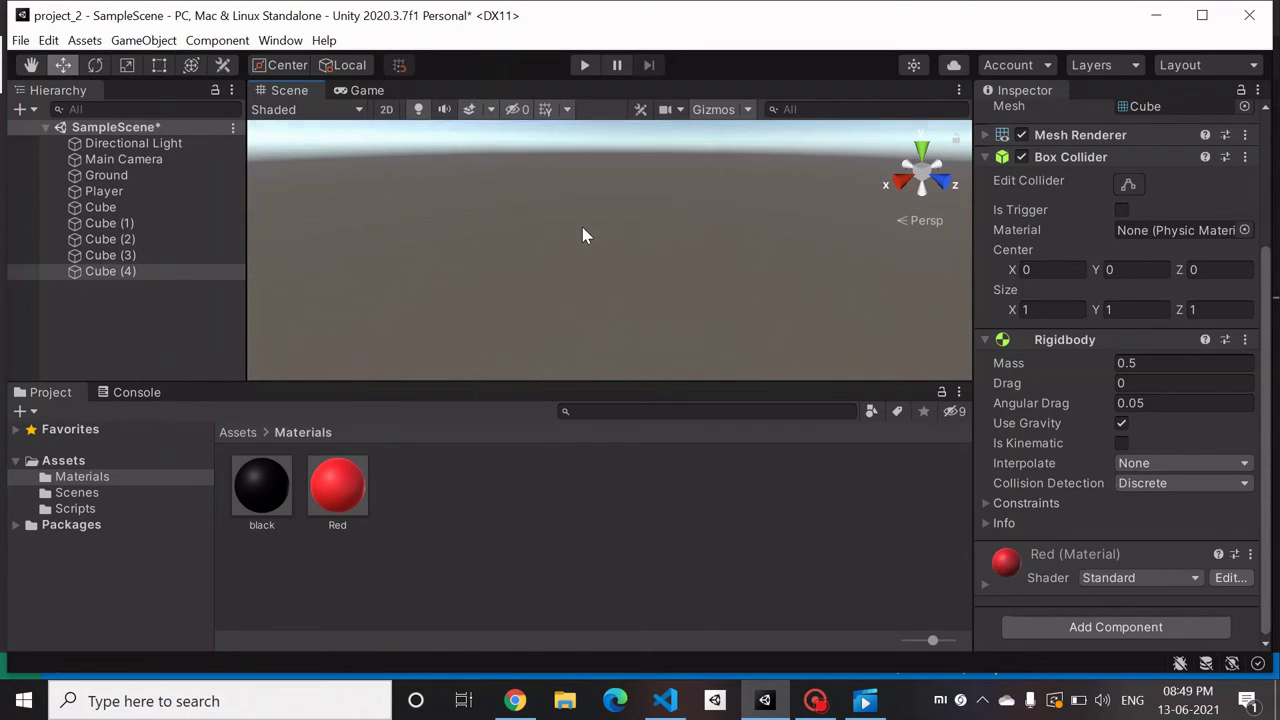
scroll(584, 235, "up", 3)
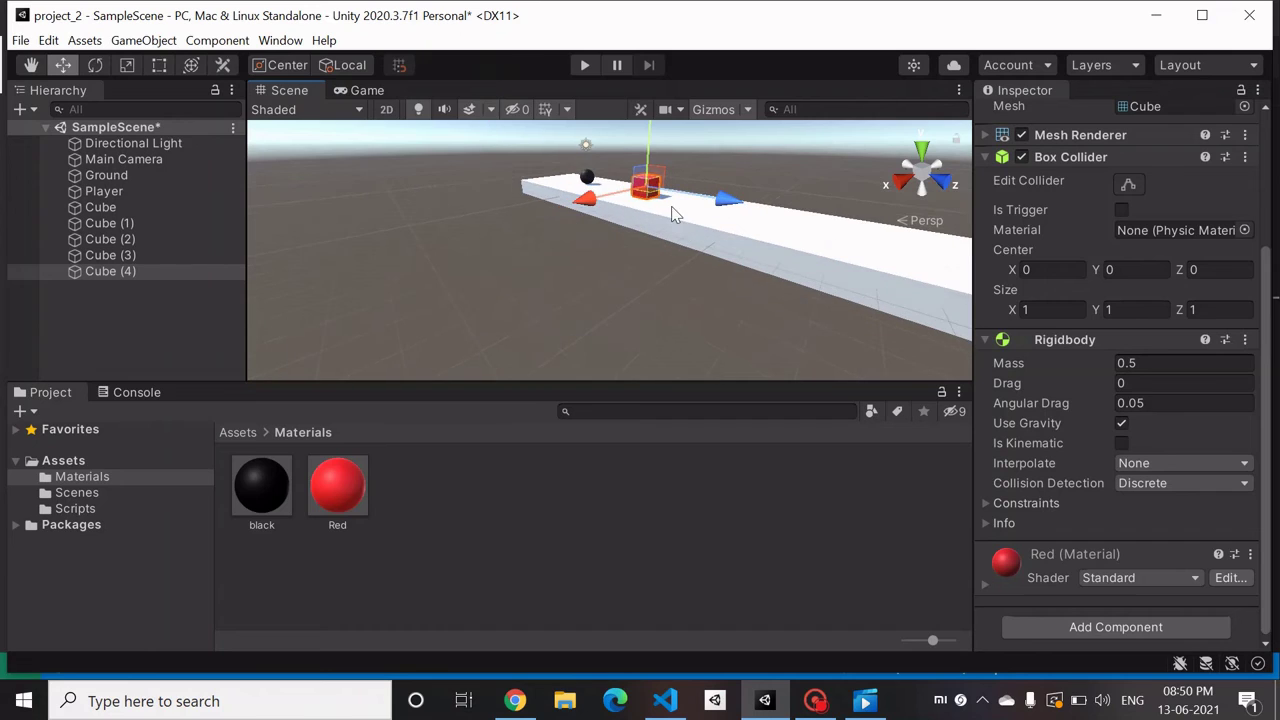
left_click_drag(728, 200, 794, 253)
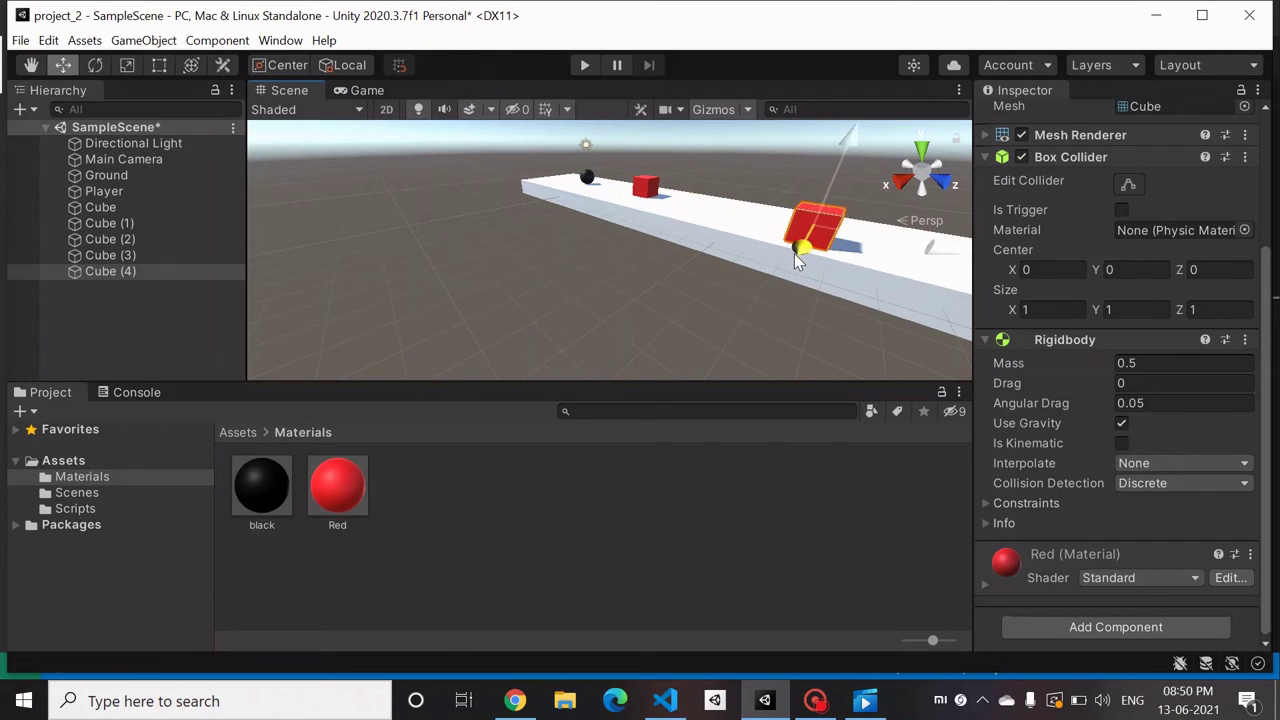
left_click(648, 188)
left_click_drag(652, 192, 740, 210)
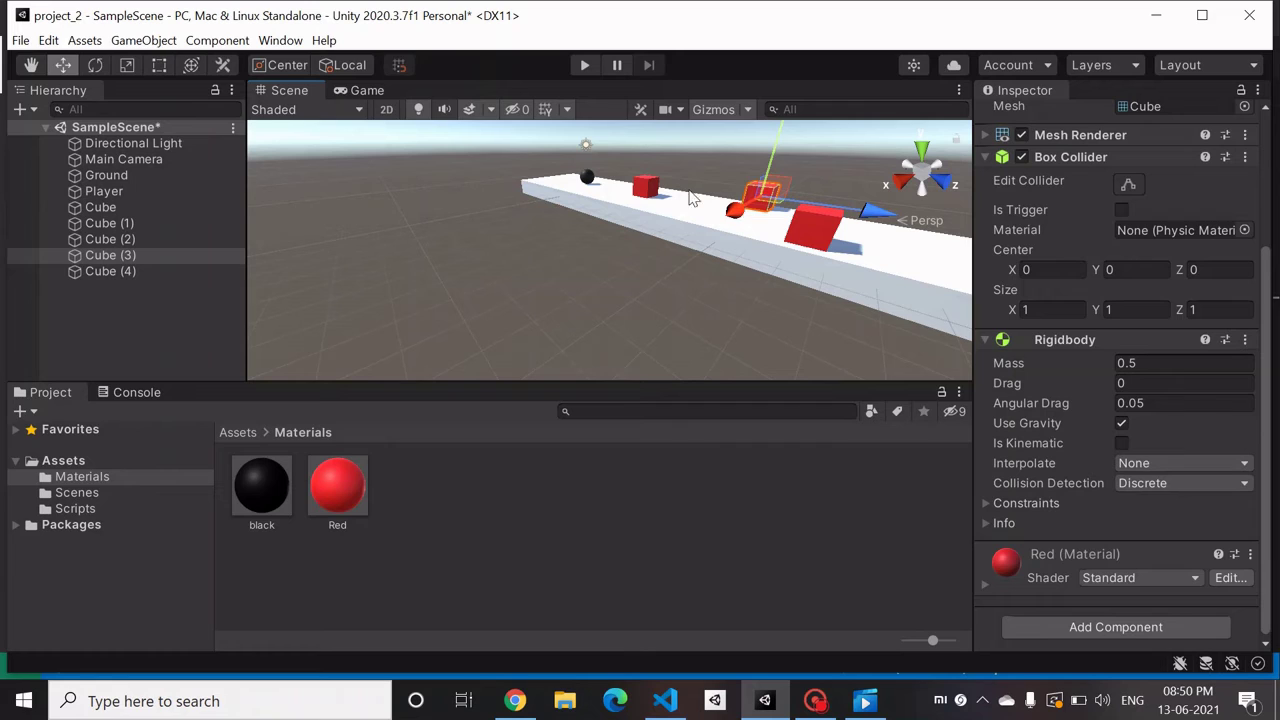
Step: Move Cube (2) farther along the track to a Z position of about 15.11
left_click(648, 186)
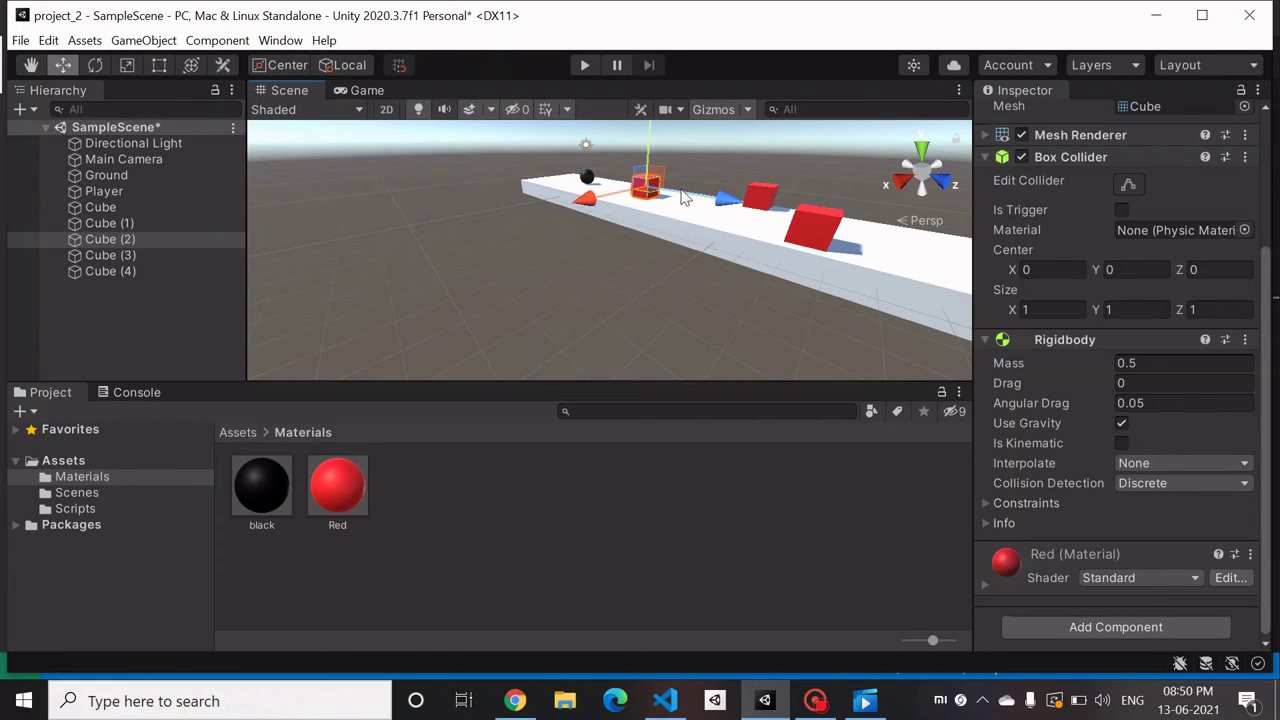
left_click(665, 170)
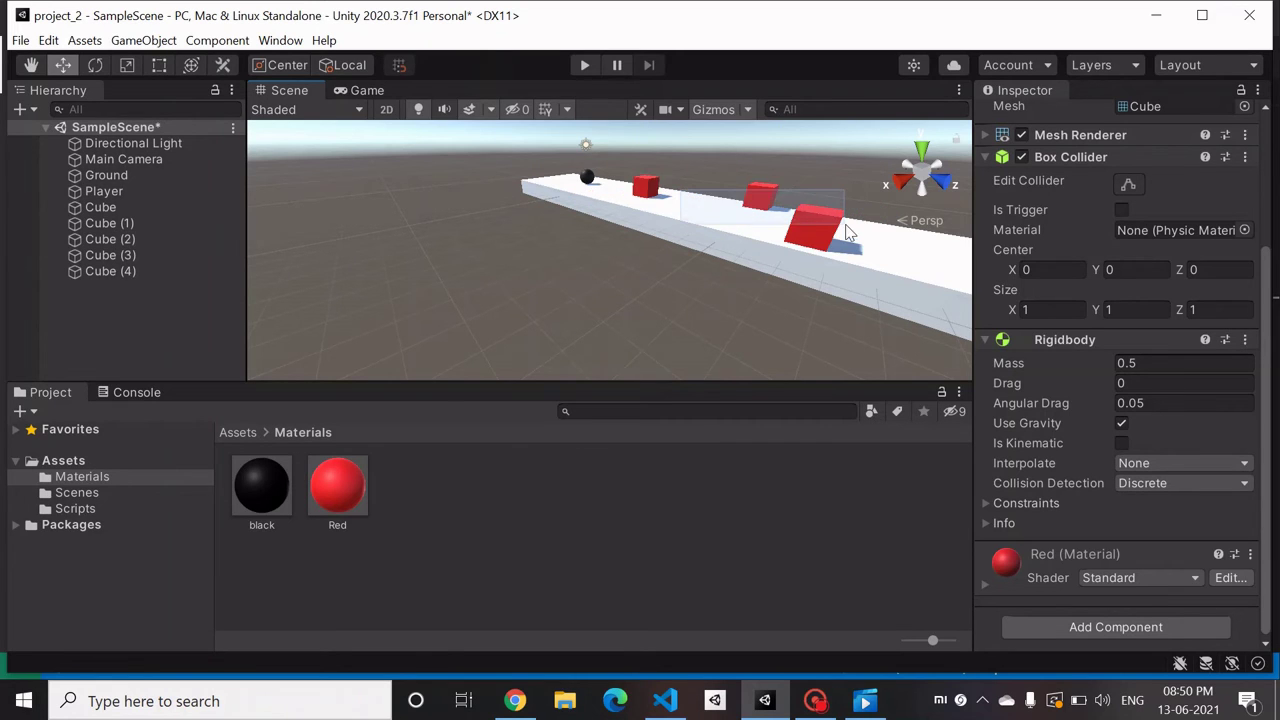
left_click(650, 186)
left_click_drag(760, 229, 1020, 288)
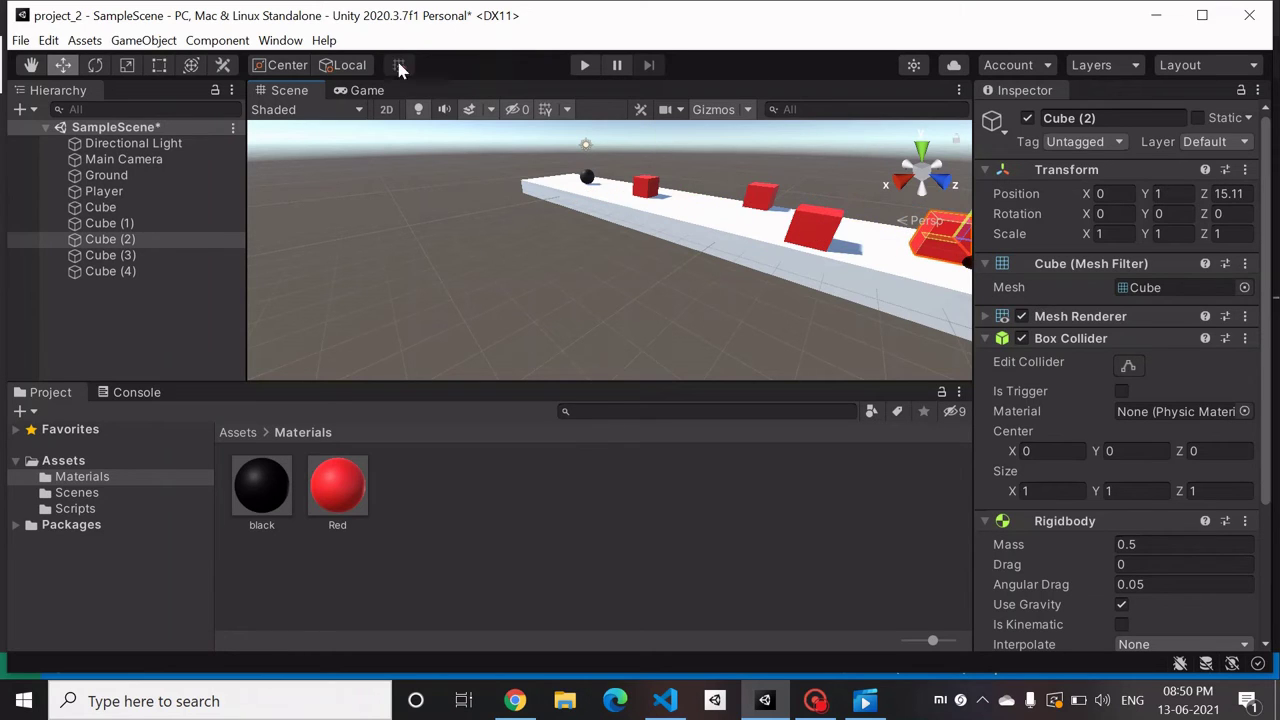
Step: Test the ball against the spread-out cubes in two play runs in the game view
left_click(366, 90)
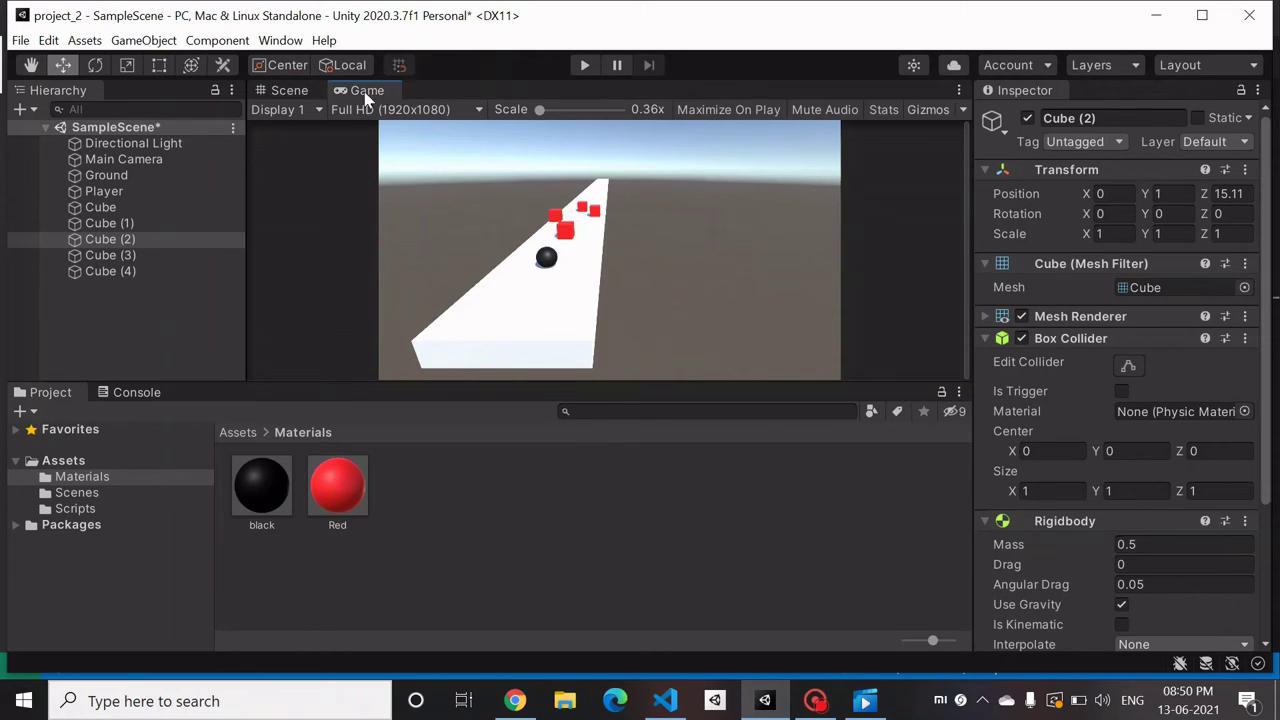
left_click(578, 70)
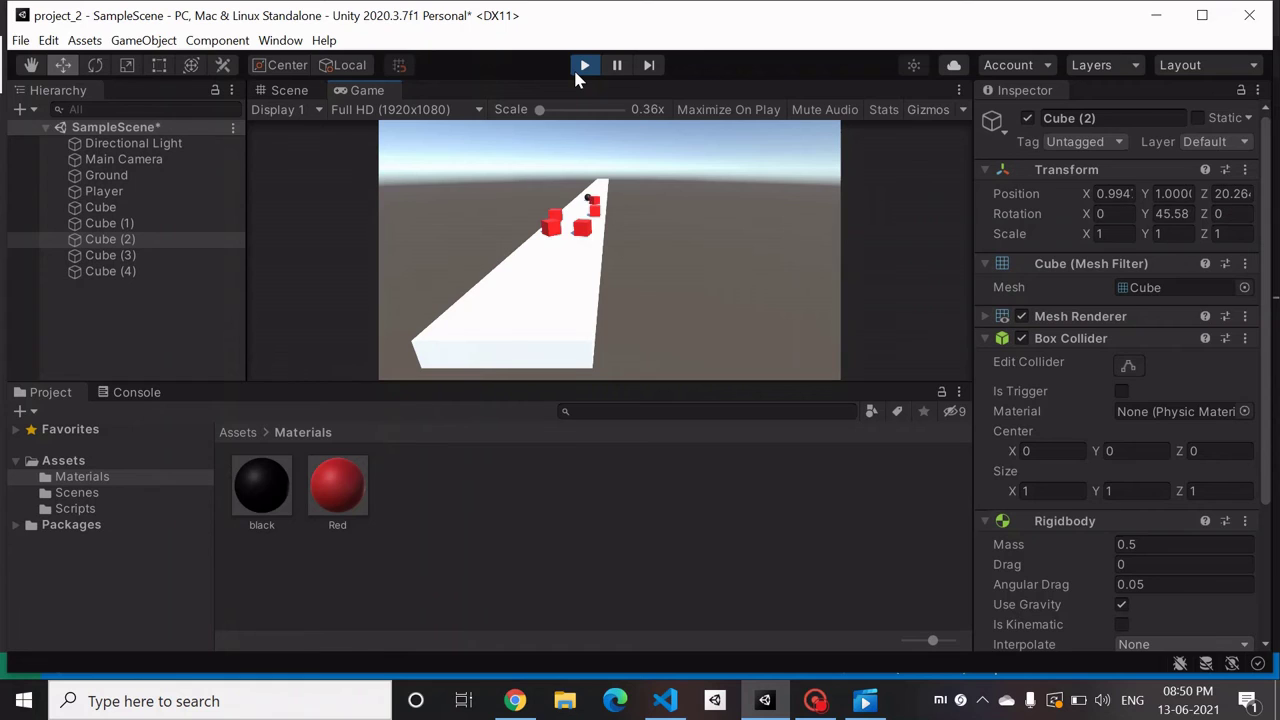
left_click(576, 68)
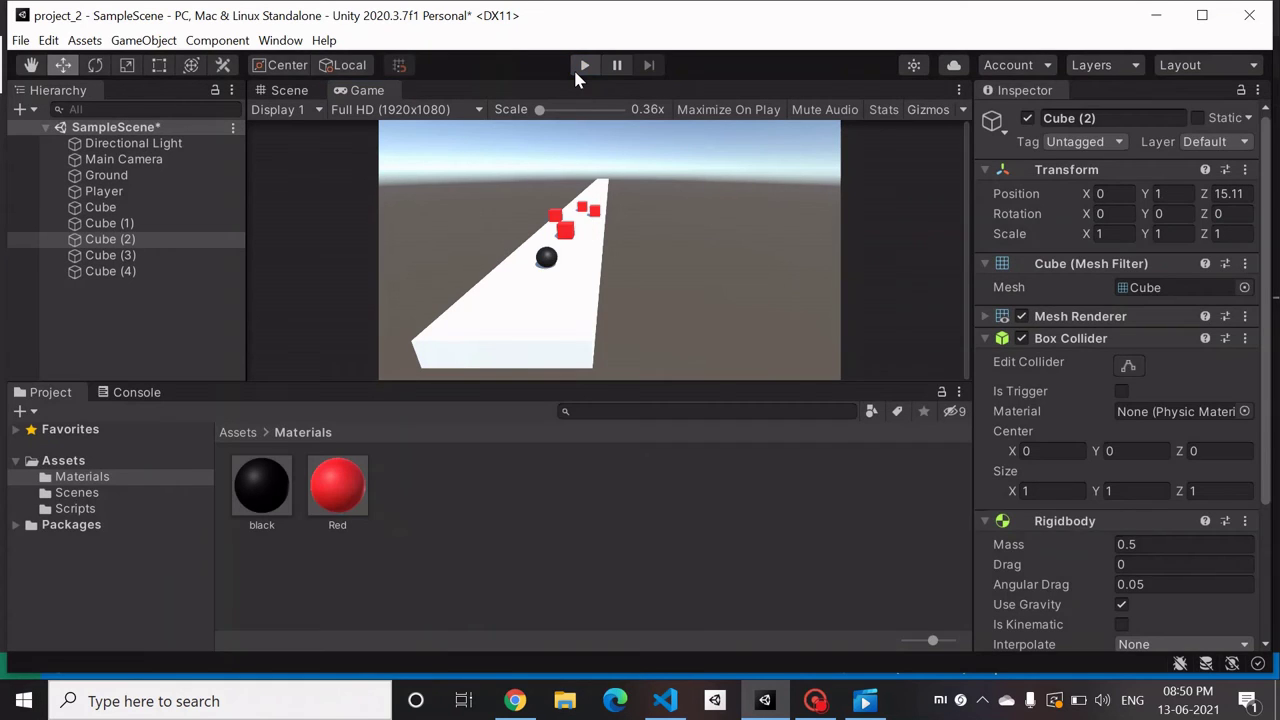
left_click(582, 65)
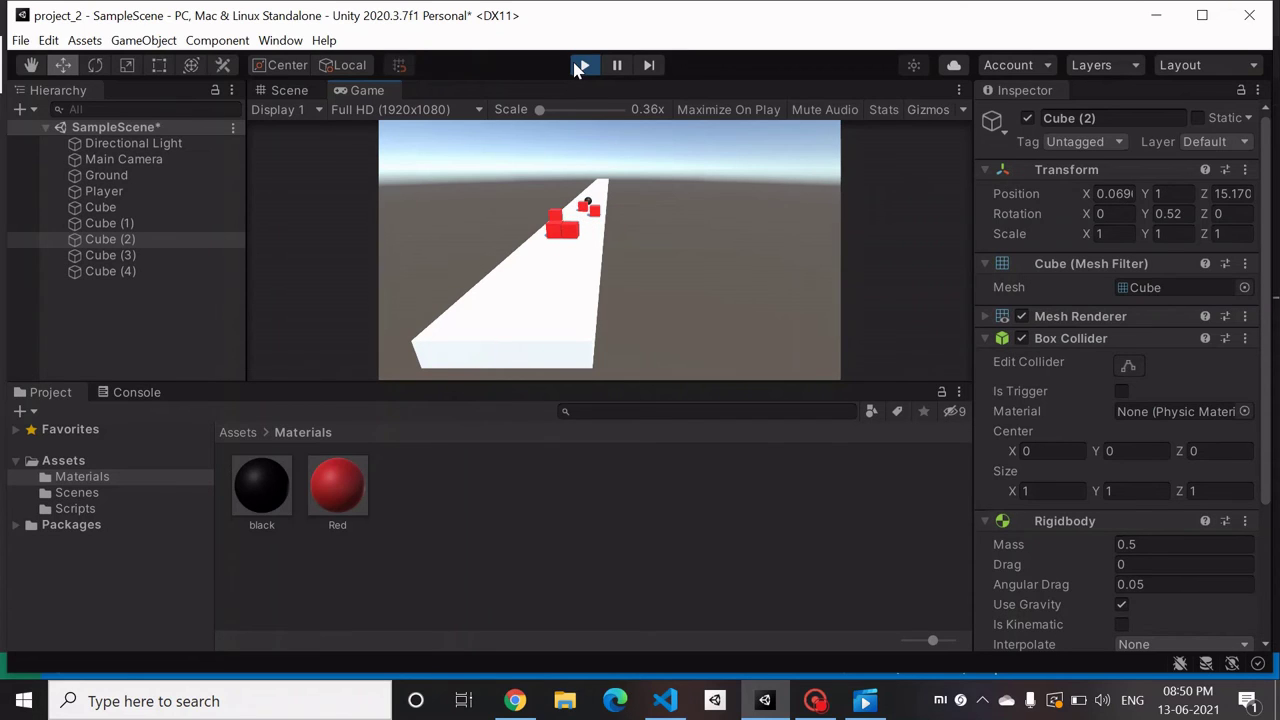
left_click(580, 65)
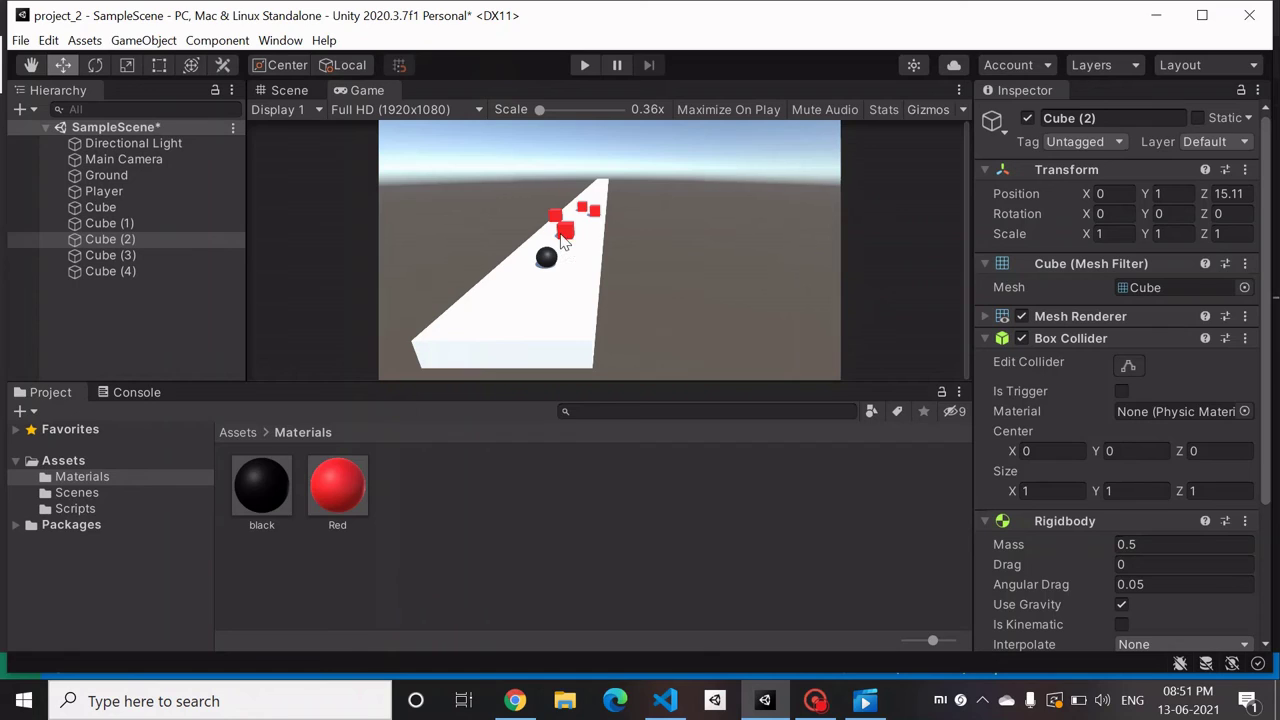
Step: Move Cube (1) sideways across the track in the scene view to an X position of about 1.54
left_click(167, 227)
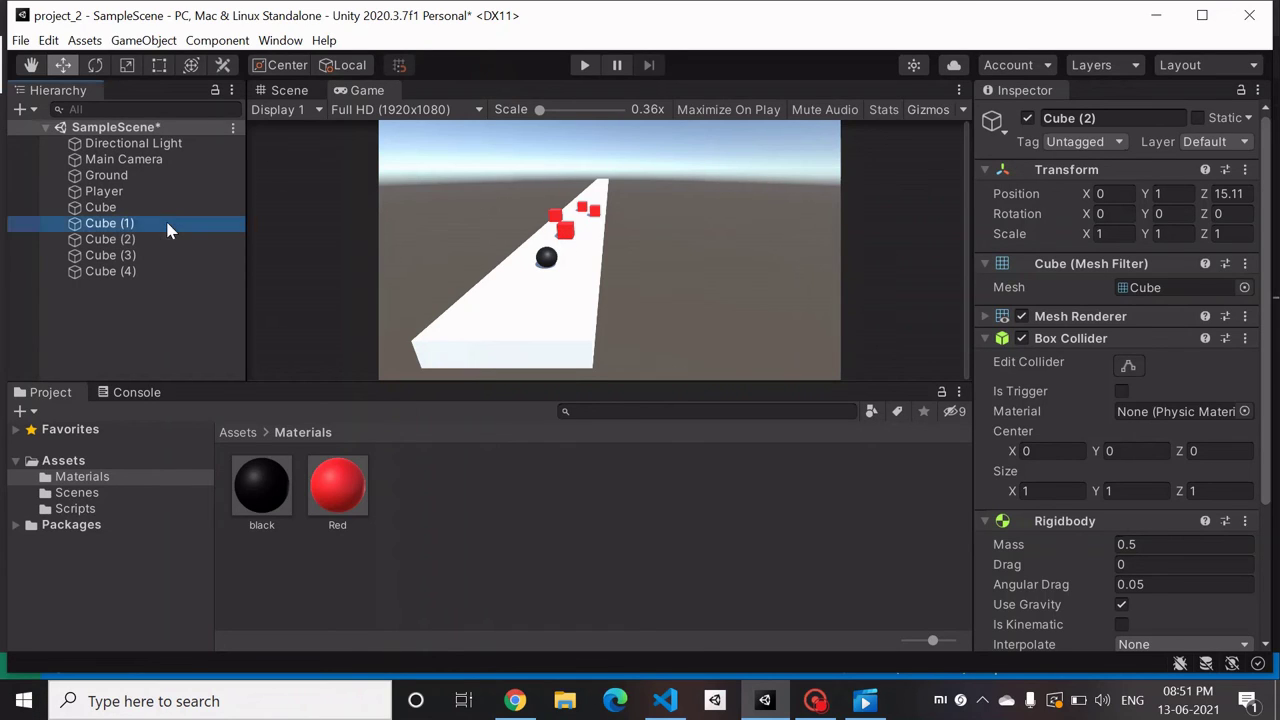
left_click(290, 90)
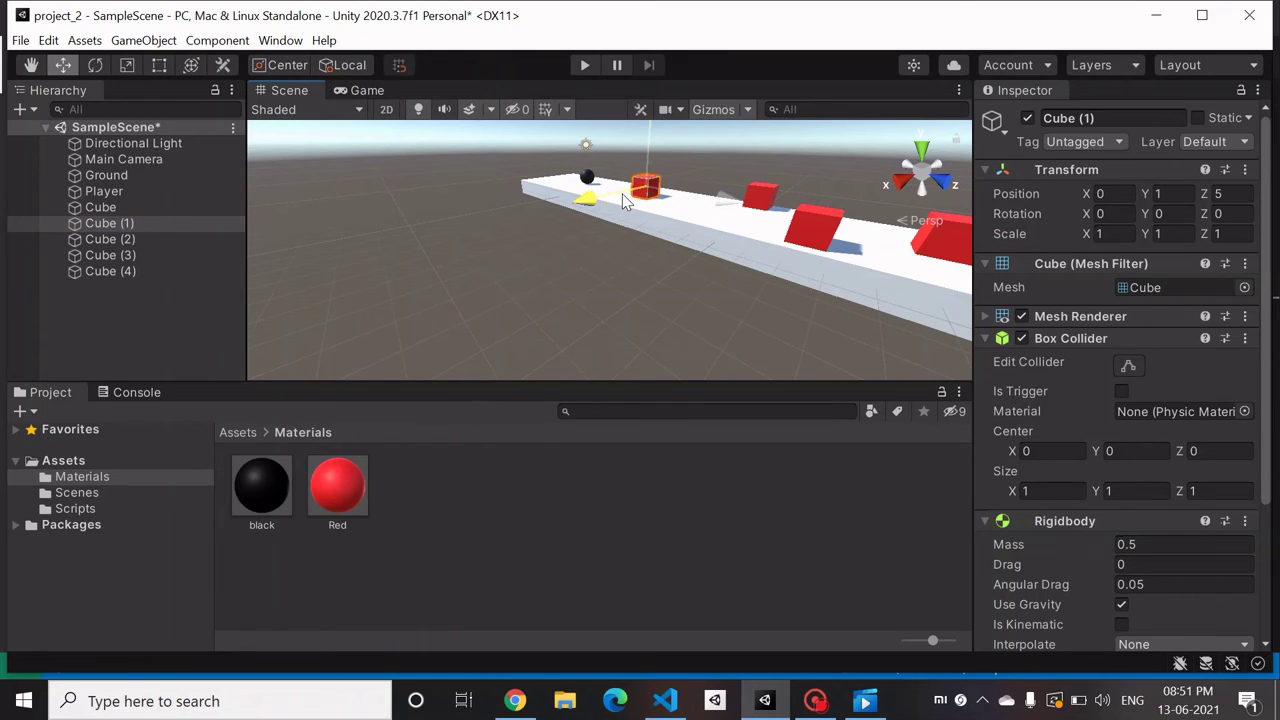
left_click_drag(622, 200, 601, 207)
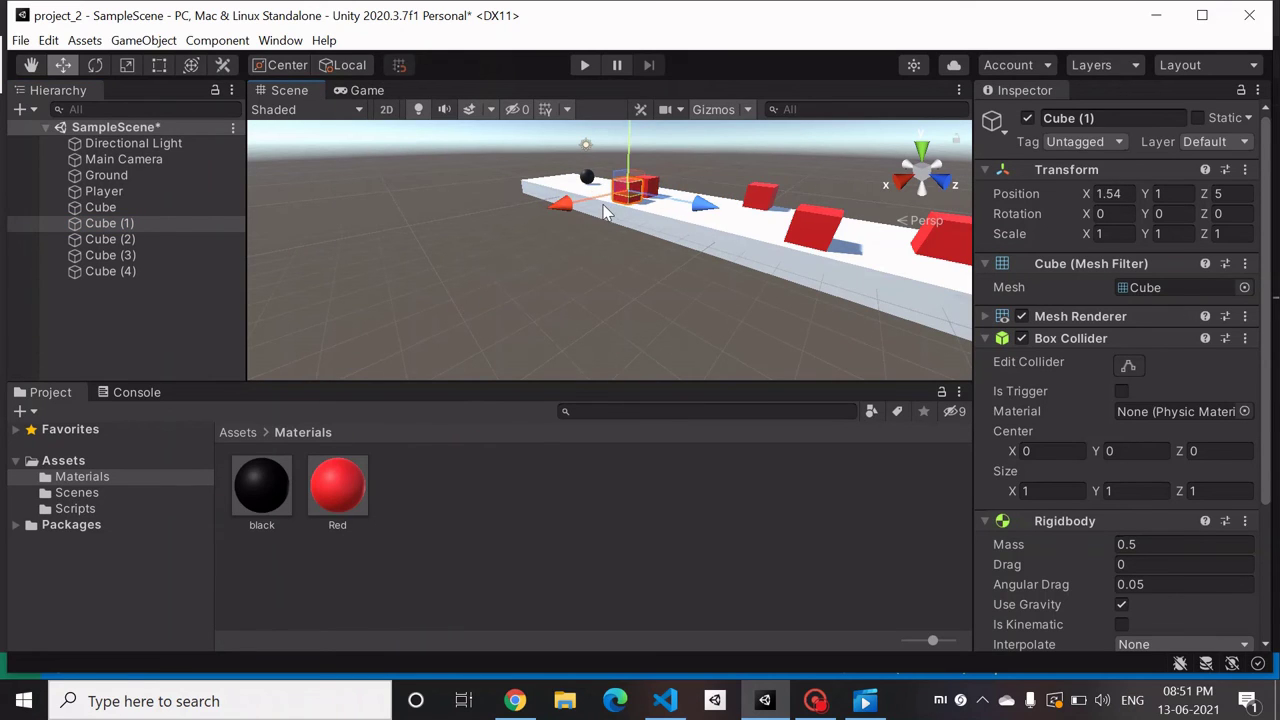
Step: Move the original Cube sideways across the track to an X position of about -1.39 and check its placement in the game view
left_click(635, 190)
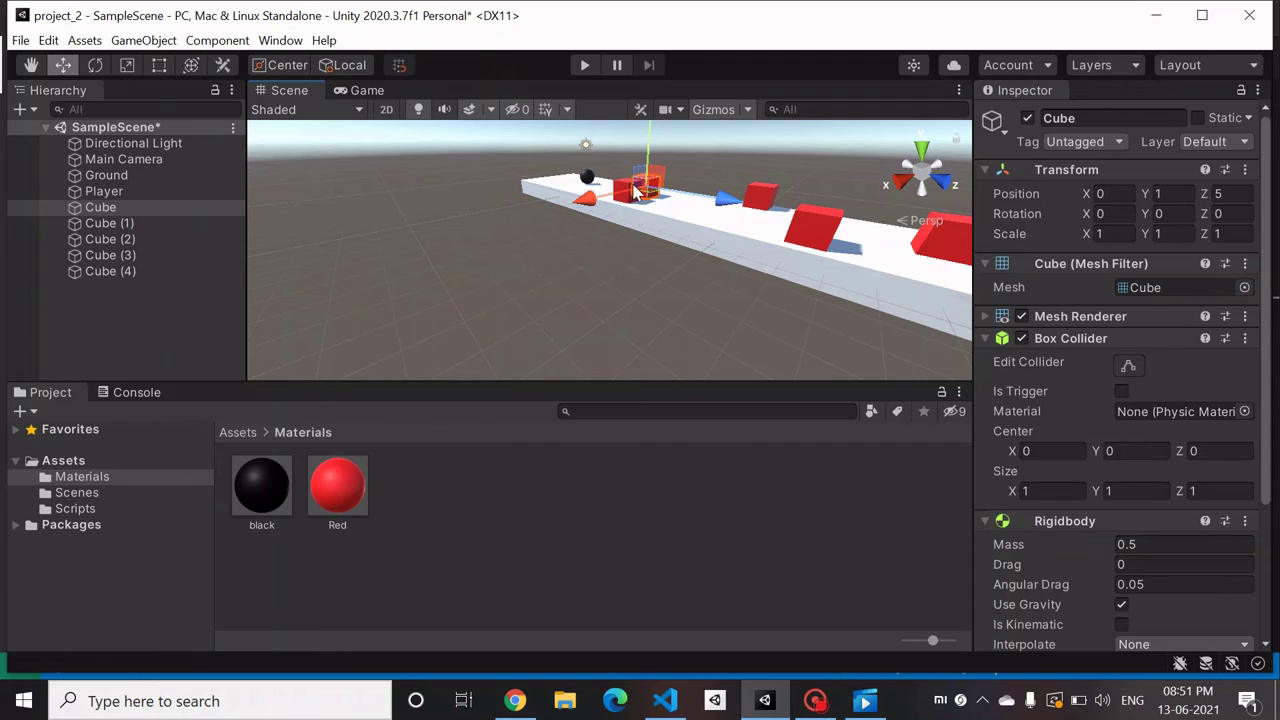
left_click(648, 188)
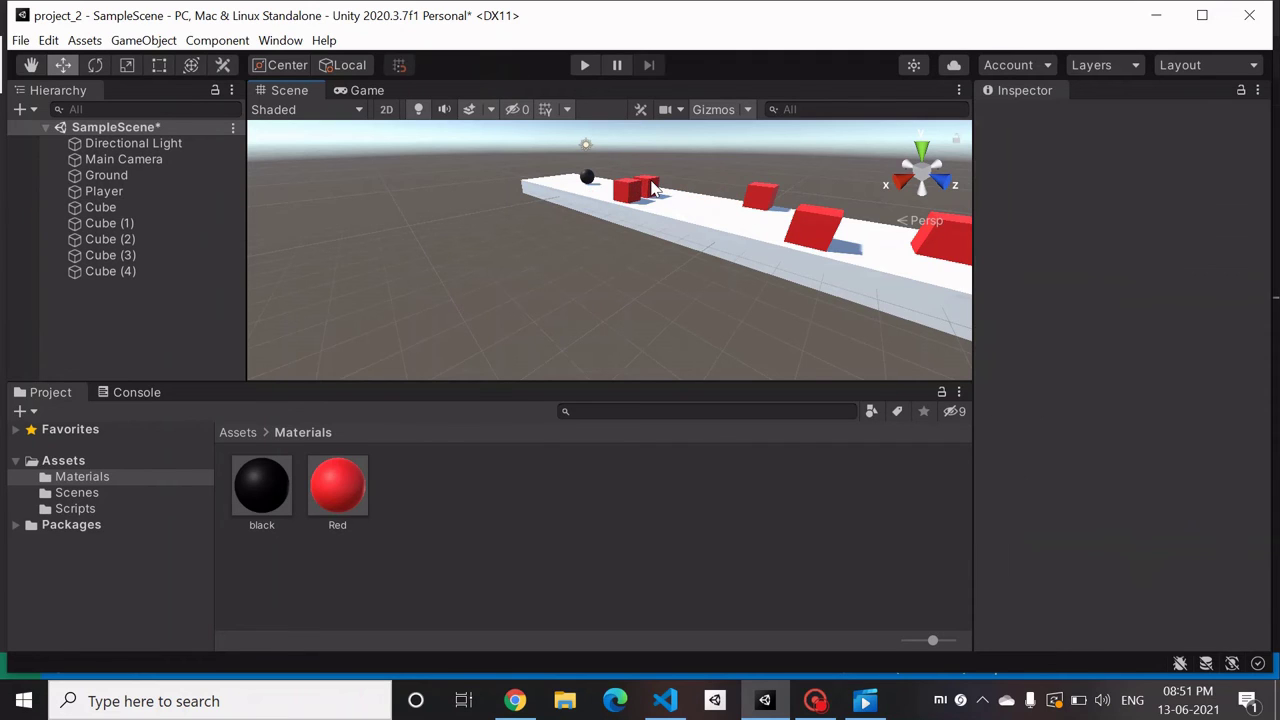
left_click(652, 188)
mouse_move(598, 200)
left_mouse_down()
mouse_move(620, 197)
mouse_move(606, 200)
left_mouse_up()
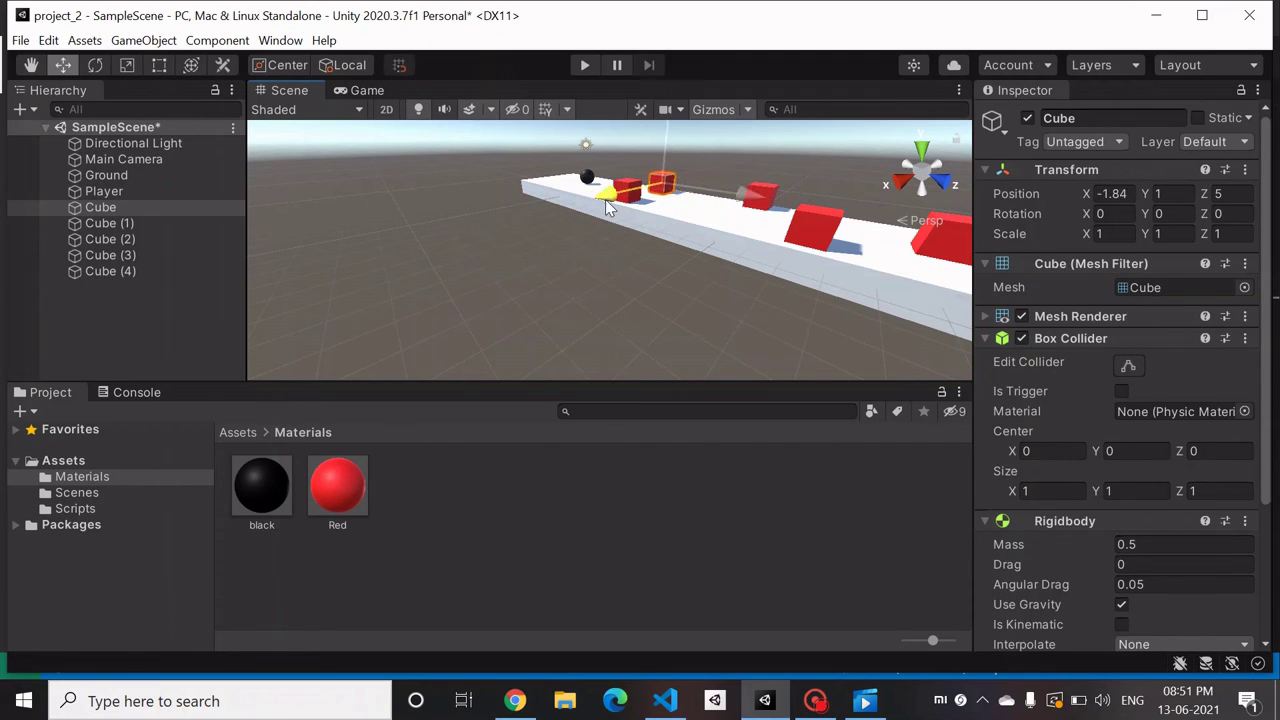
left_click(345, 91)
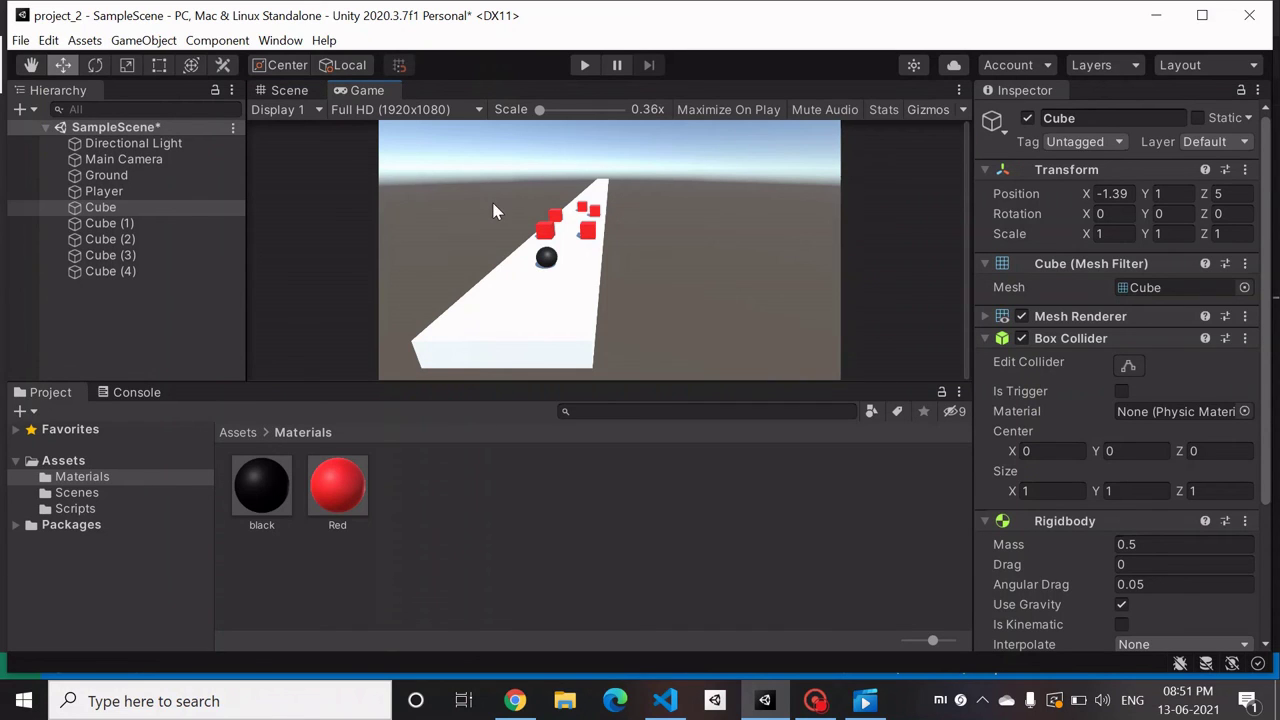
Step: In the scene view, move the original Cube farther along the track to about Z 7.18 and sideways to about X -0.07
left_click(290, 90)
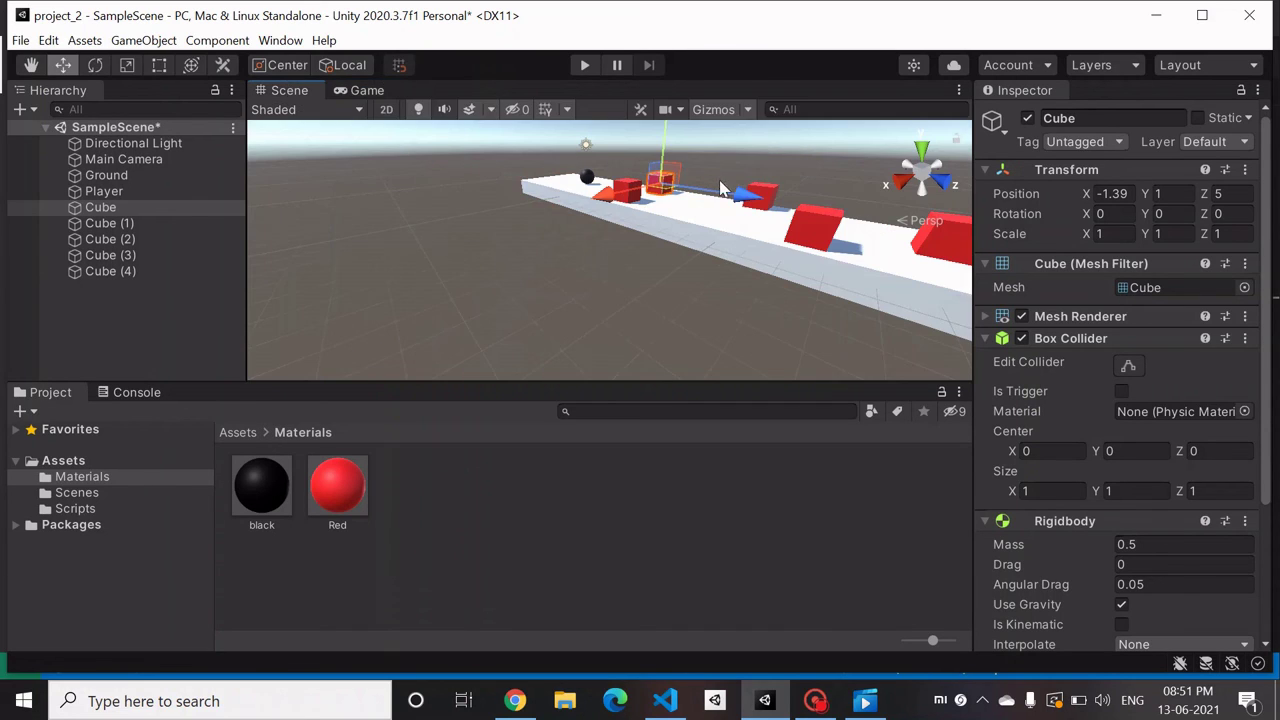
left_click_drag(725, 190, 762, 205)
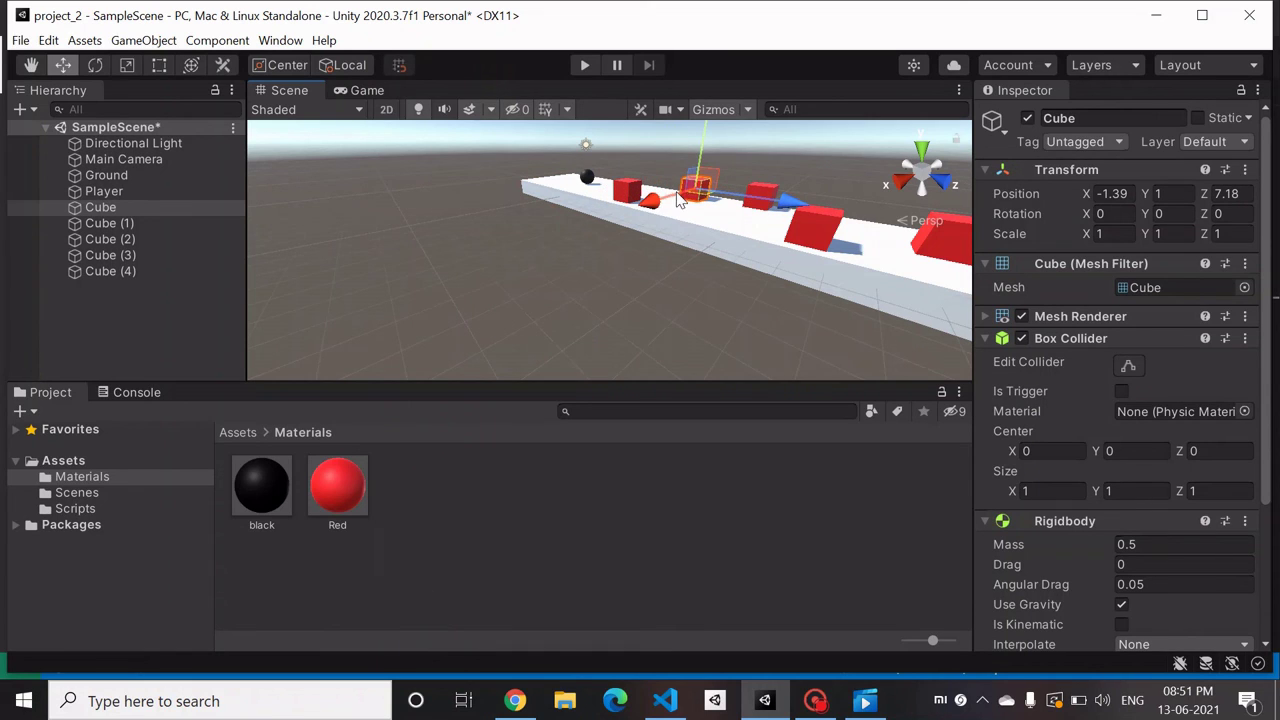
left_click_drag(650, 200, 632, 204)
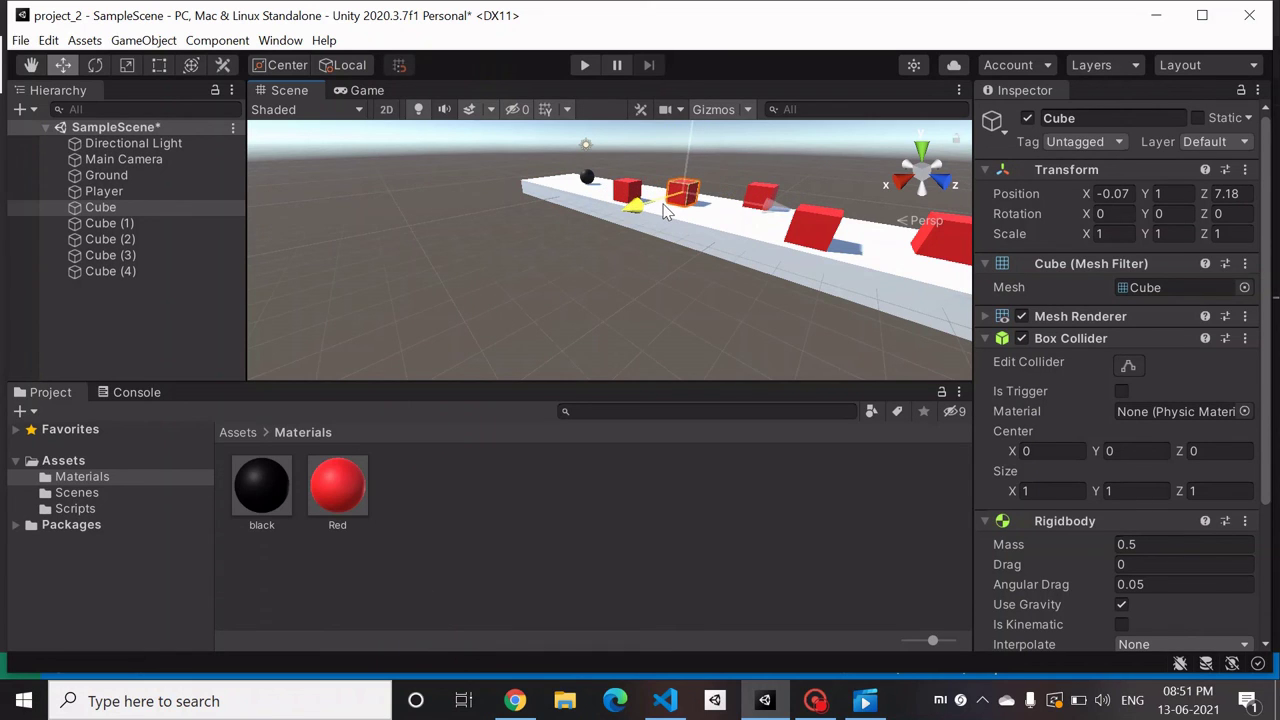
Step: Start a play run in the game view to test the ball against the rearranged cubes
left_click(384, 92)
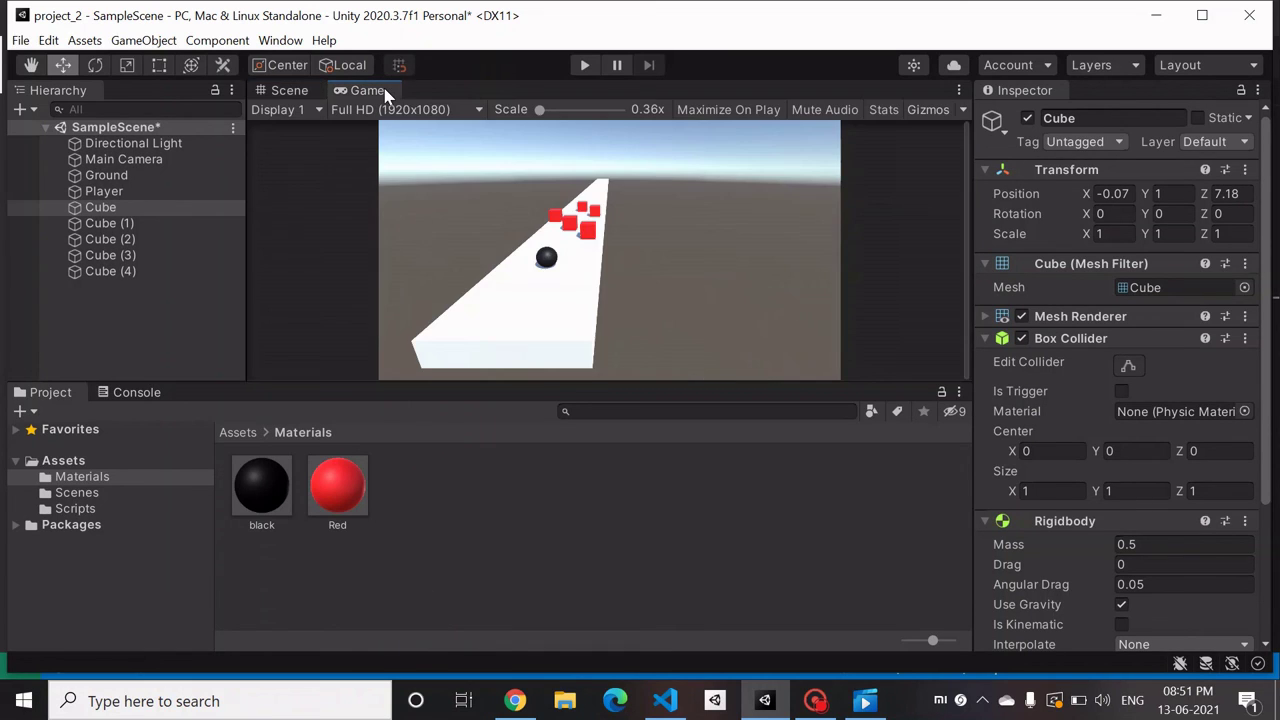
left_click(589, 66)
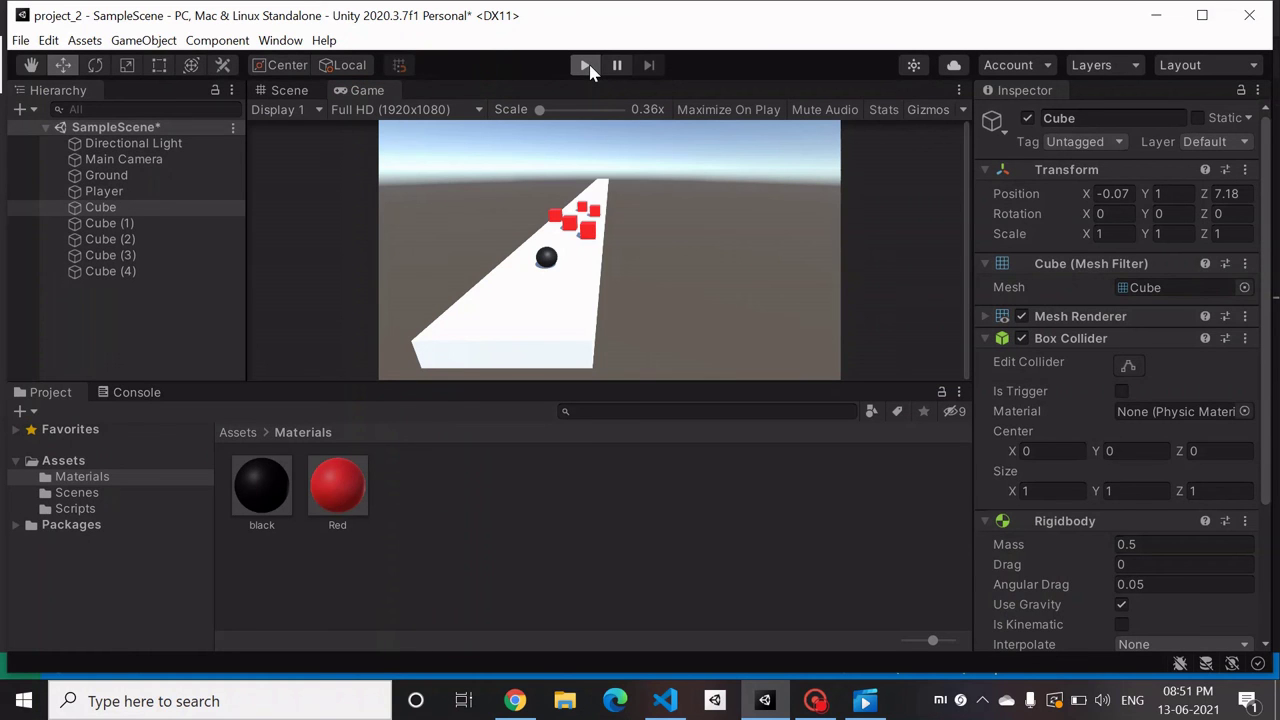